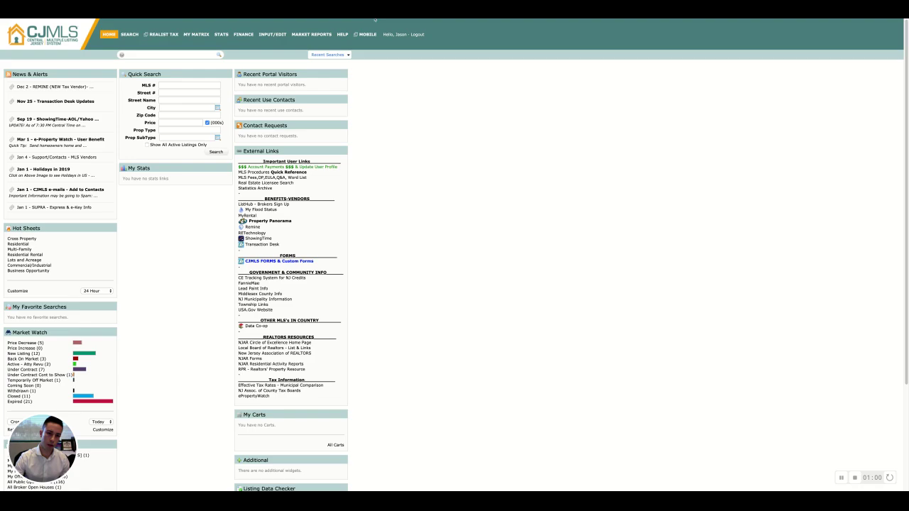
Step: Bring up the SEARCH menu's list of property search types from the top navigation bar
{"action": "mouse_move", "coordinate": [126, 36]}
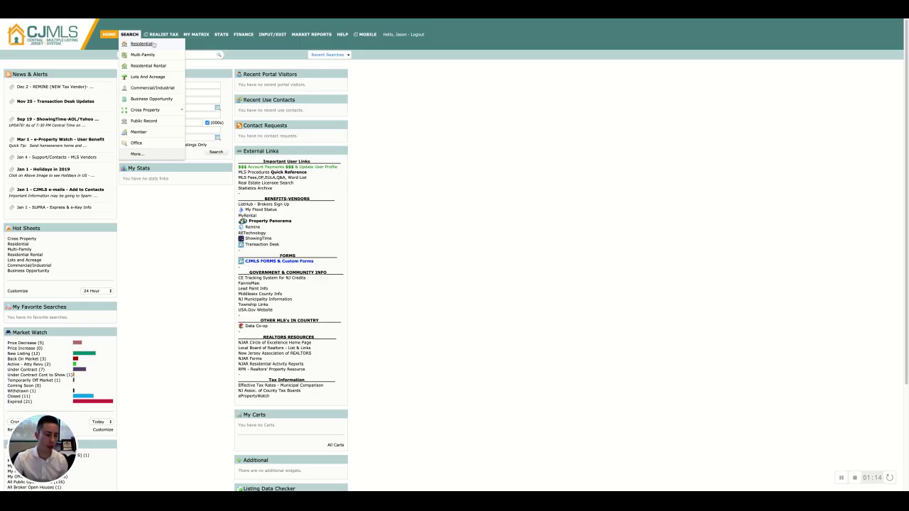
Step: Start a Residential property search from the SEARCH menu
{"action": "left_click", "coordinate": [148, 45]}
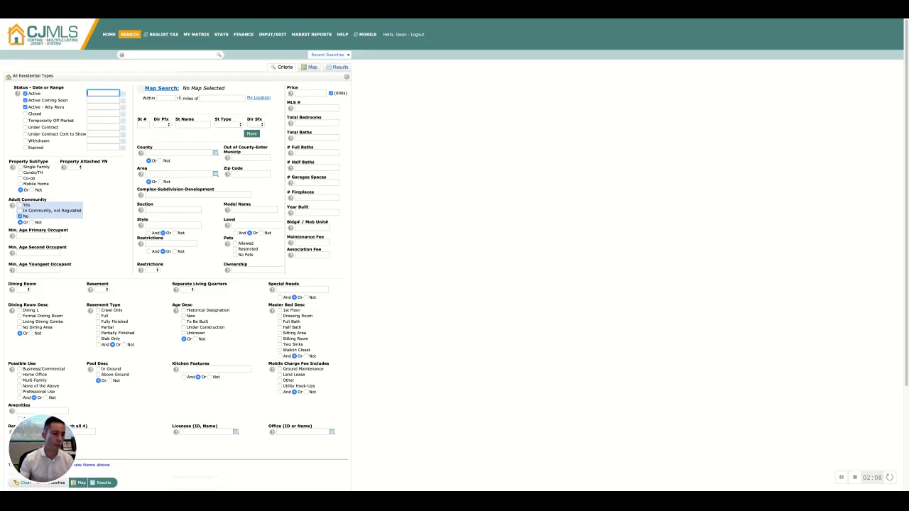
Step: Set status to Closed only, unchecking Active, Active Coming Soon and Active - Atty Revu
{"action": "left_click", "coordinate": [27, 114]}
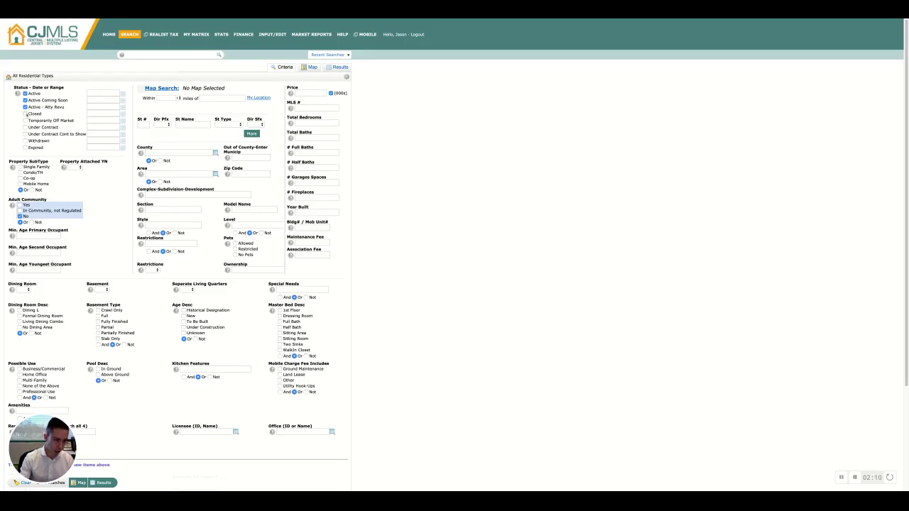
{"action": "left_click", "coordinate": [26, 93]}
{"action": "left_click", "coordinate": [25, 100]}
{"action": "left_click", "coordinate": [25, 107]}
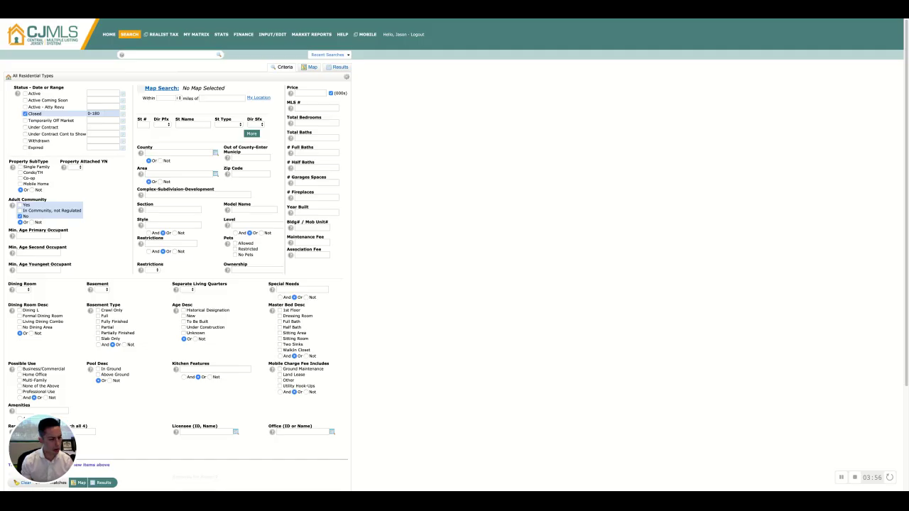
{"action": "left_click", "coordinate": [103, 114]}
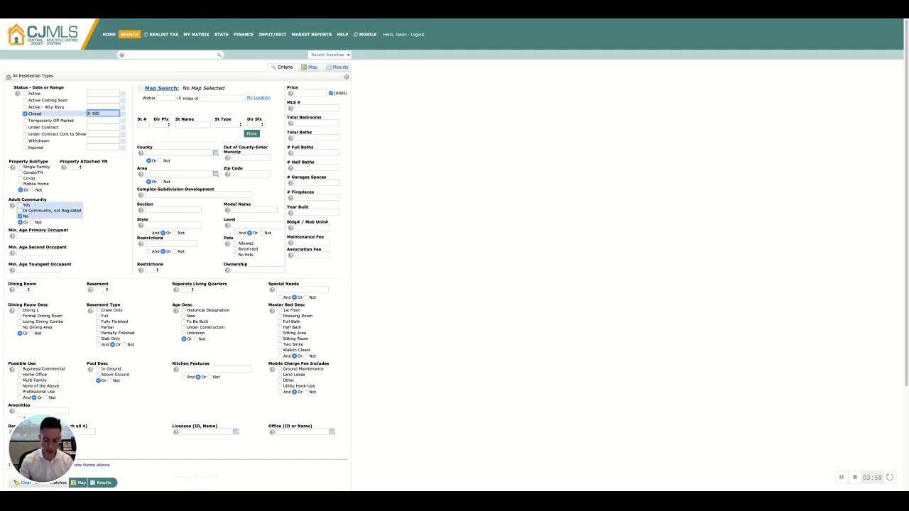
{"action": "type", "text": "365"}
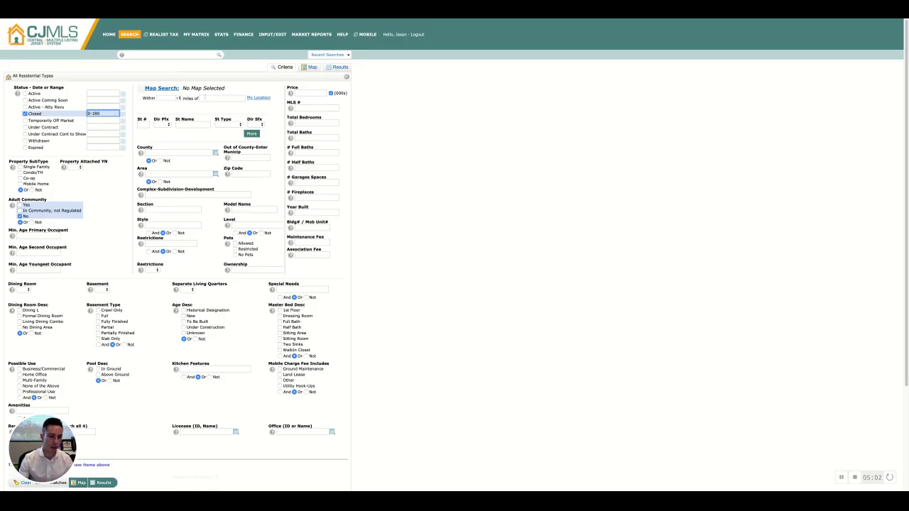
Step: Centre the radius search on the subject property's Edison street address, accepting the suggested match
{"action": "left_click", "coordinate": [206, 98]}
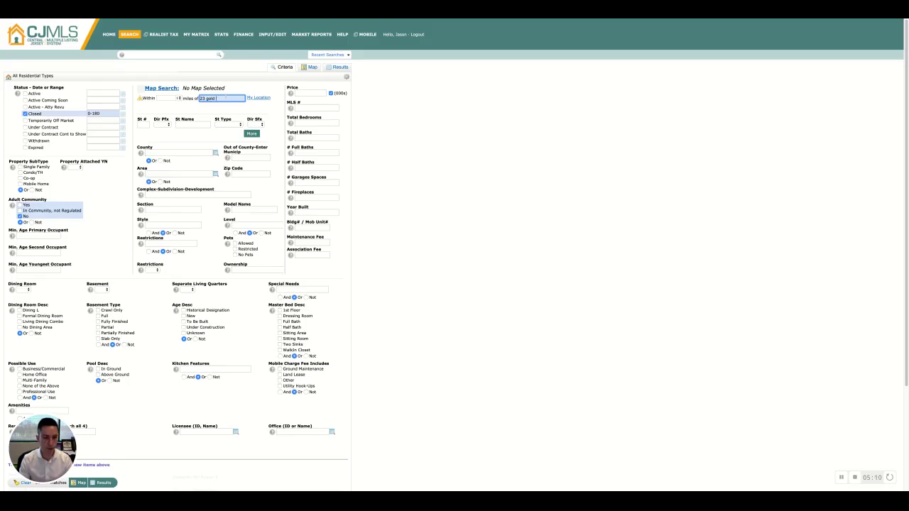
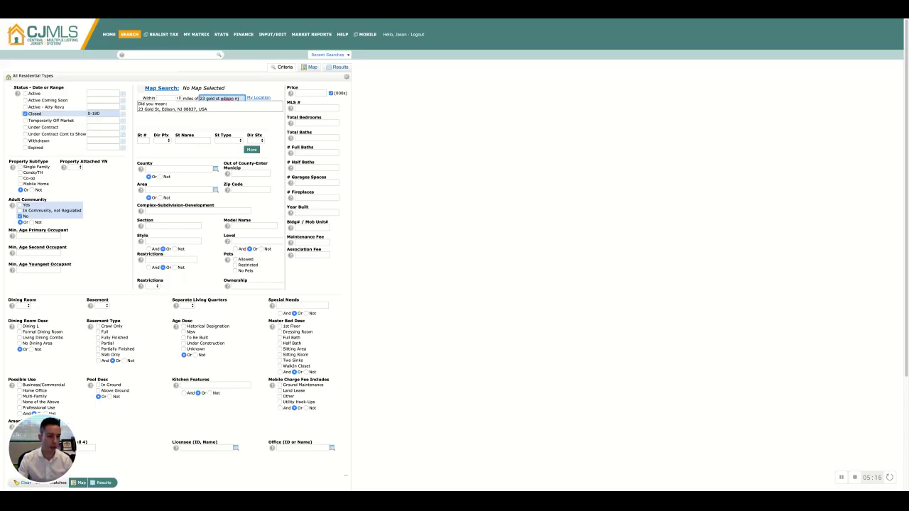
{"action": "left_click", "coordinate": [173, 110]}
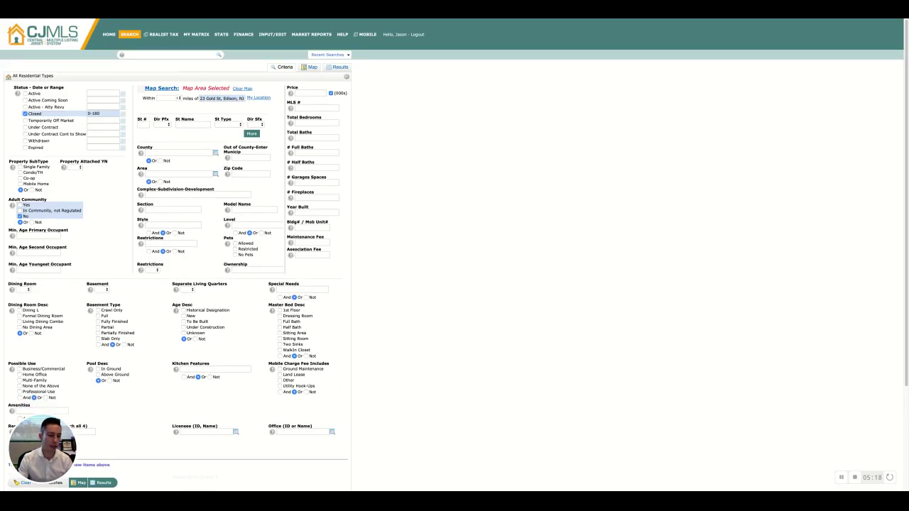
{"action": "scroll", "coordinate": [64, 415], "scroll_direction": "down", "scroll_amount": 5}
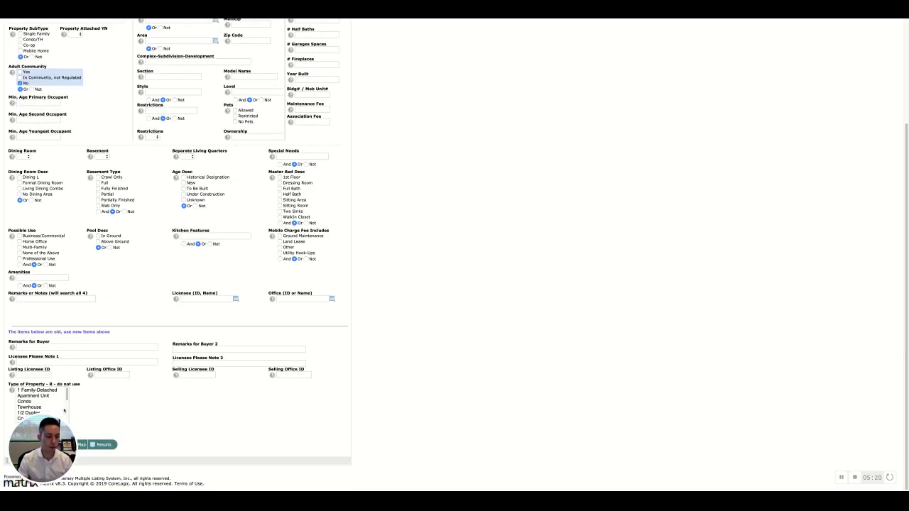
{"action": "scroll", "coordinate": [64, 409], "scroll_direction": "up", "scroll_amount": 5}
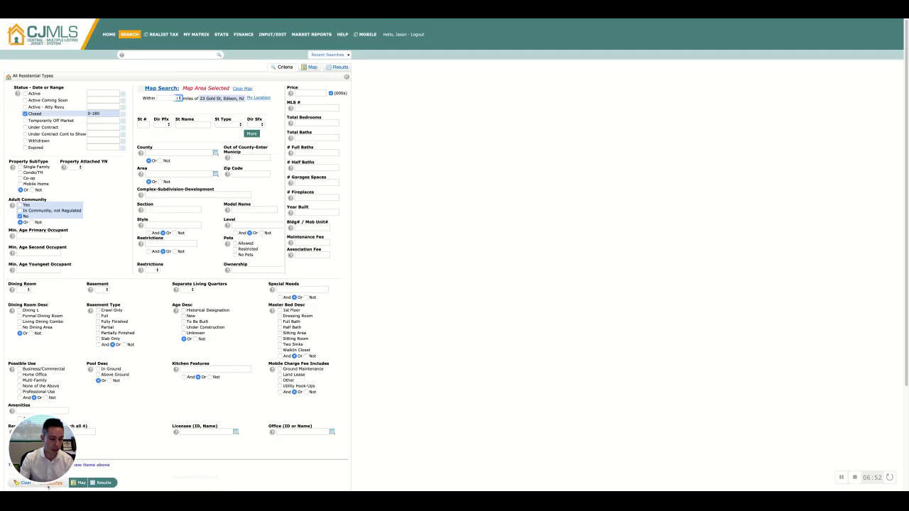
Step: Run the search to list the 10 closed Edison sales within 0.25 mile
{"action": "left_click", "coordinate": [103, 483]}
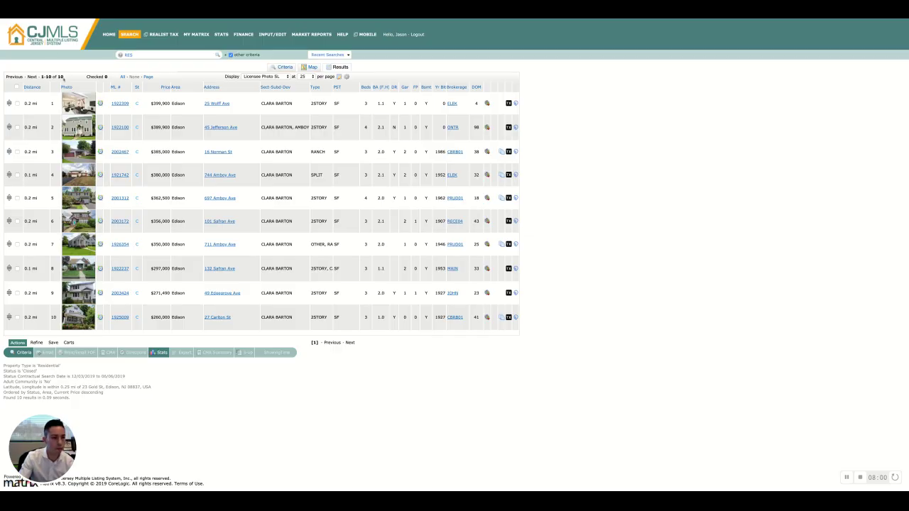
Step: Check the other criteria behind the 10 results, then return to the search criteria form
{"action": "mouse_move", "coordinate": [245, 55]}
{"action": "left_click", "coordinate": [18, 354]}
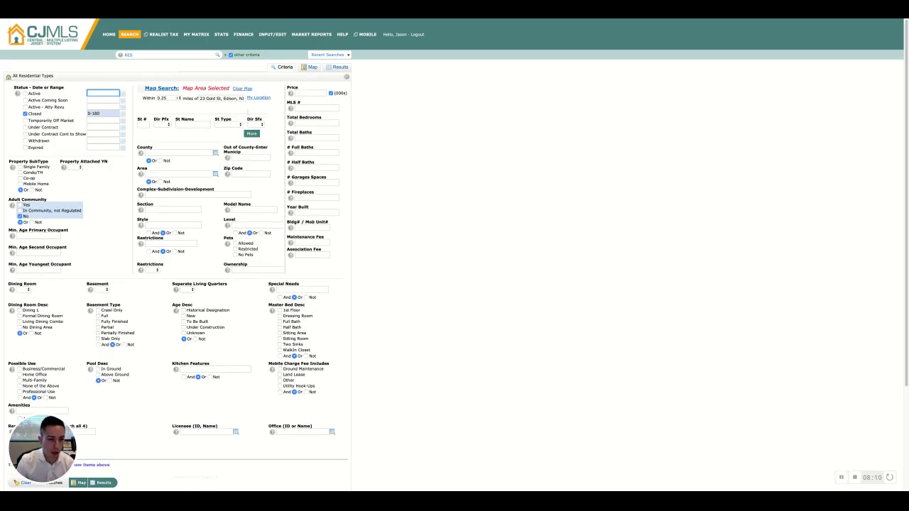
Step: Require 3 total bedrooms and rerun the search
{"action": "left_click", "coordinate": [301, 123]}
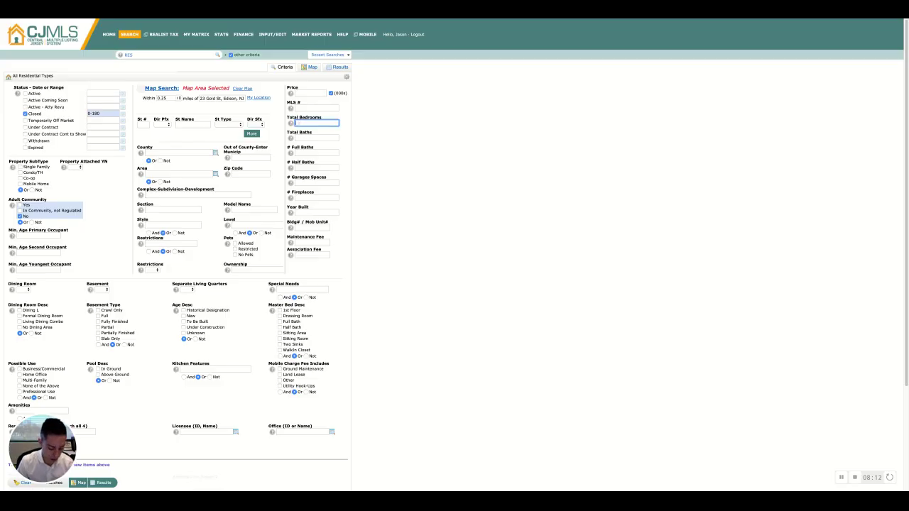
{"action": "type", "text": "3"}
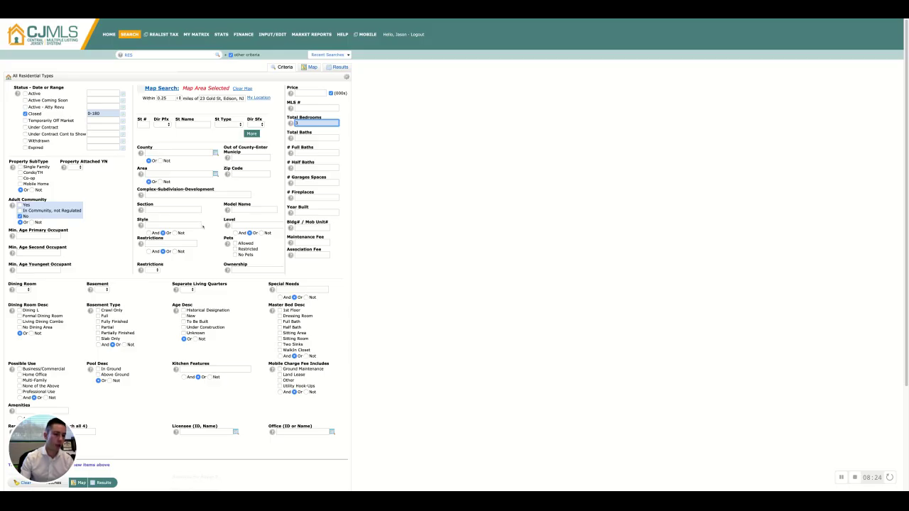
{"action": "left_click", "coordinate": [180, 195]}
{"action": "left_click", "coordinate": [178, 209]}
{"action": "left_click", "coordinate": [180, 195]}
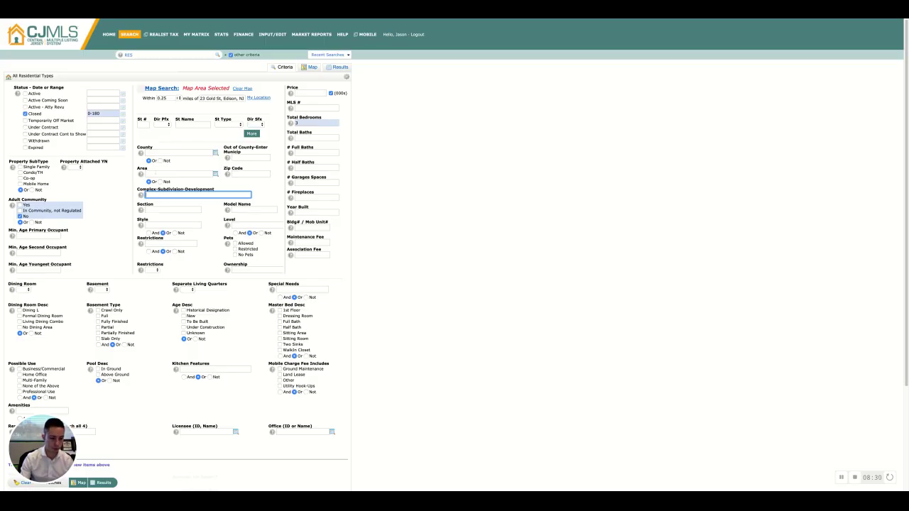
{"action": "left_click", "coordinate": [103, 482]}
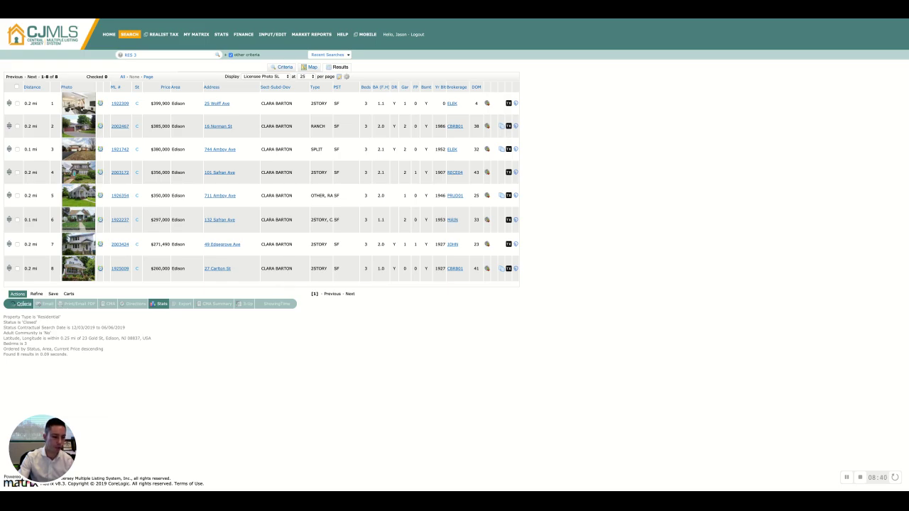
Step: Add 'clara barton' as the Complex-Subdivision-Development and rerun the search, leaving 8 results
{"action": "left_click", "coordinate": [21, 303]}
{"action": "left_click", "coordinate": [157, 195]}
{"action": "type", "text": "c"}
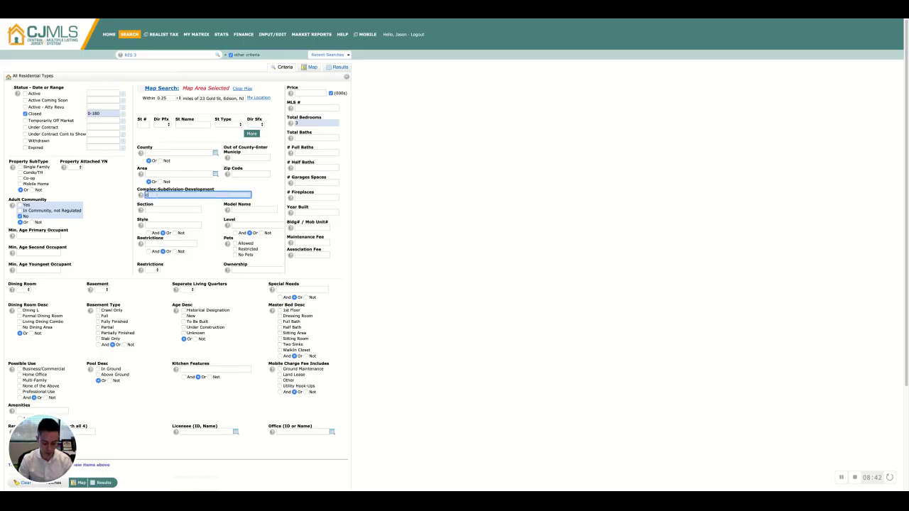
{"action": "type", "text": "lara barton"}
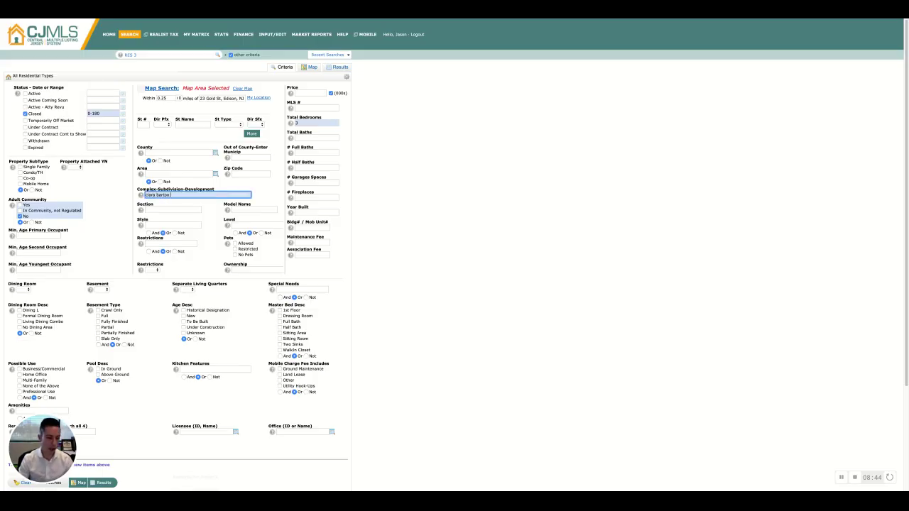
{"action": "left_click", "coordinate": [104, 483]}
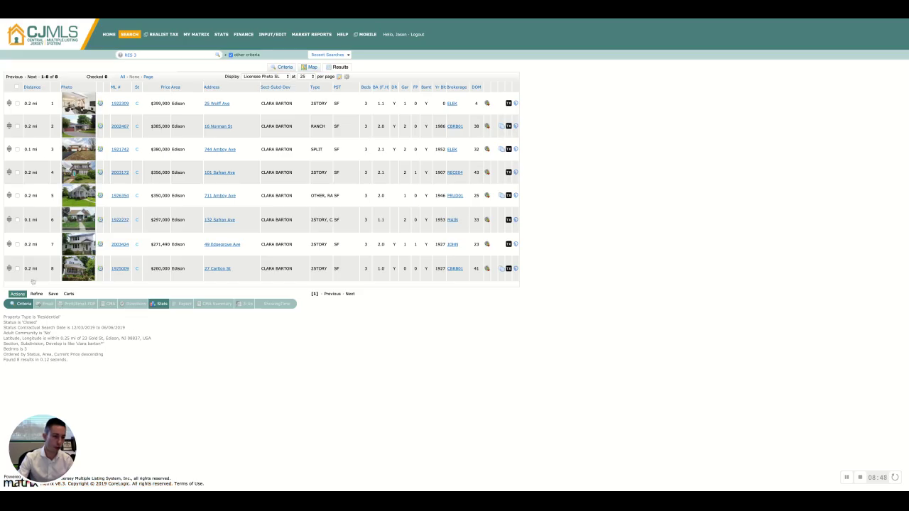
Step: Reopen the criteria form holding the 3-bedroom and Clara Barton filters
{"action": "left_click", "coordinate": [24, 303]}
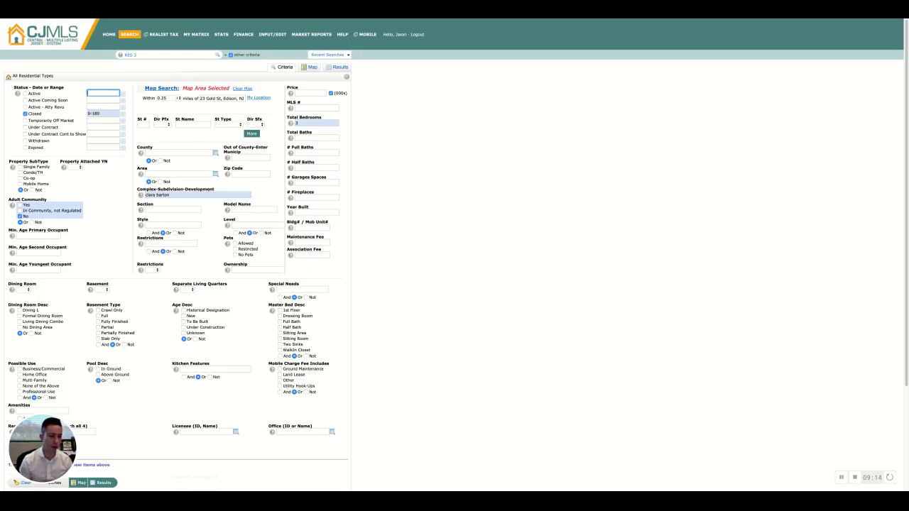
Step: Limit the Area to 1205 - Edison
{"action": "left_click", "coordinate": [157, 174]}
{"action": "type", "text": "edison"}
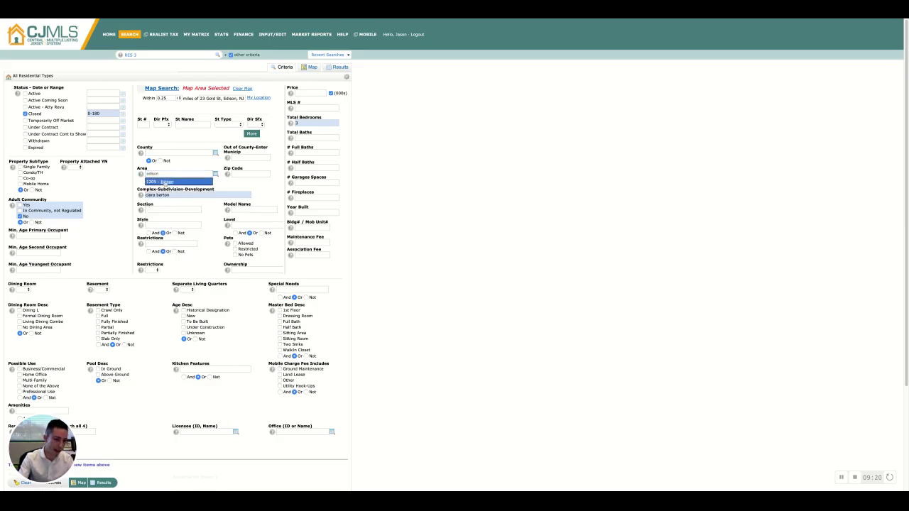
{"action": "left_click", "coordinate": [165, 182]}
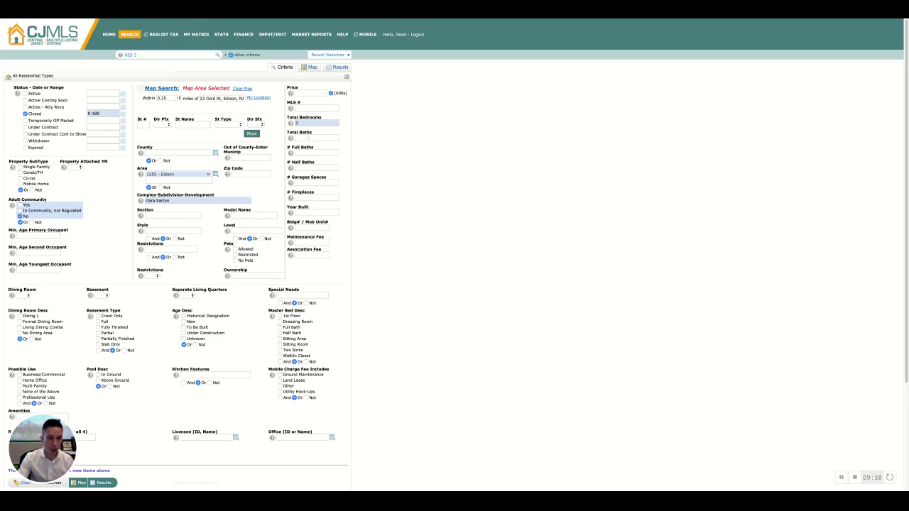
Step: Clear the Full Baths entry and put the bath minimum of 2 under Total Baths
{"action": "left_click", "coordinate": [313, 153]}
{"action": "type", "text": "2+"}
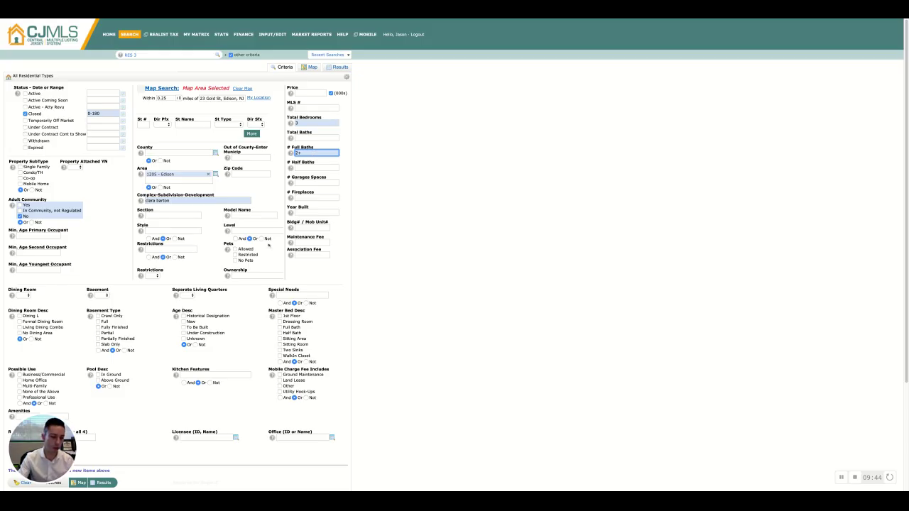
{"action": "key", "text": "BackSpace"}
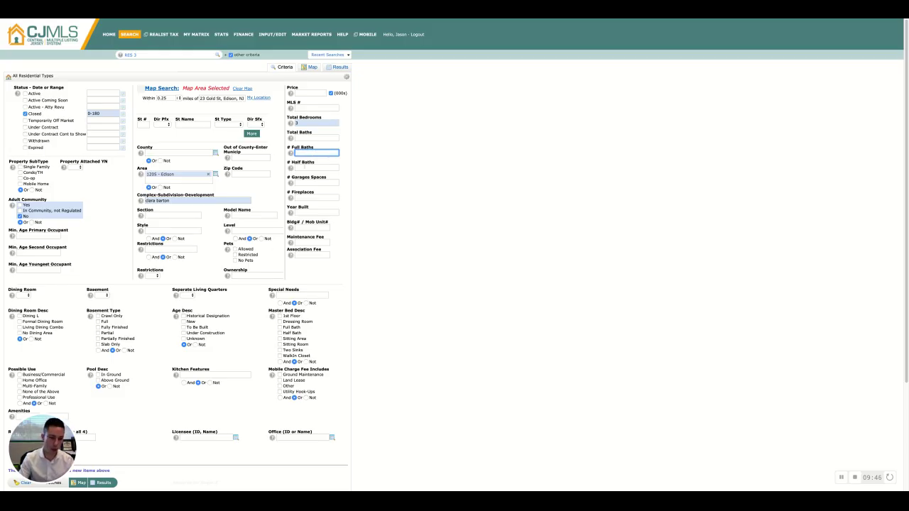
{"action": "left_click", "coordinate": [316, 138]}
{"action": "type", "text": "2.5+"}
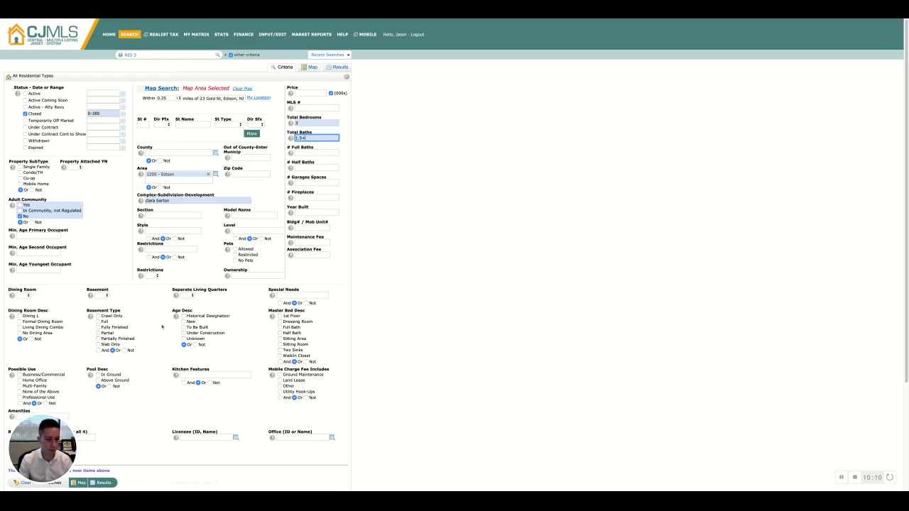
Step: Require a Full-type basement and a dining room, then rerun the search for 2 closed sales
{"action": "scroll", "coordinate": [165, 325], "scroll_direction": "down", "scroll_amount": 1}
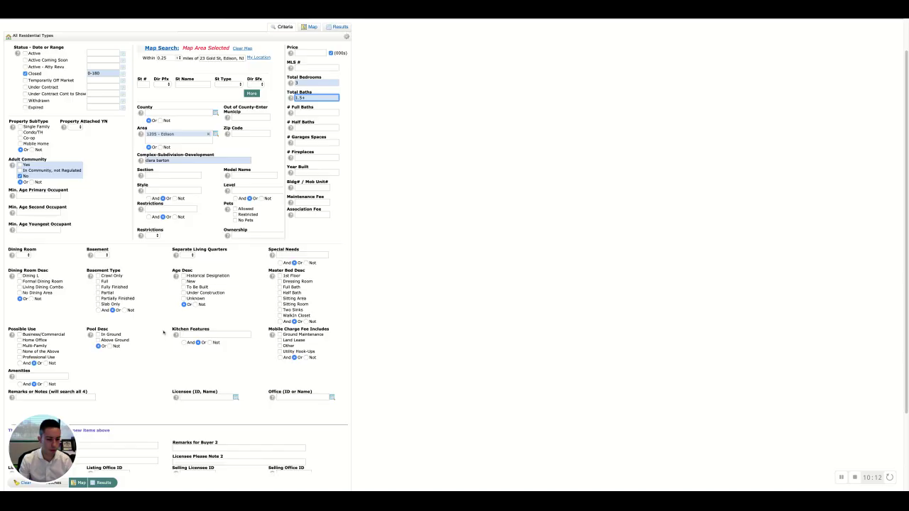
{"action": "scroll", "coordinate": [163, 332], "scroll_direction": "down", "scroll_amount": 2}
{"action": "scroll", "coordinate": [163, 332], "scroll_direction": "up", "scroll_amount": 3}
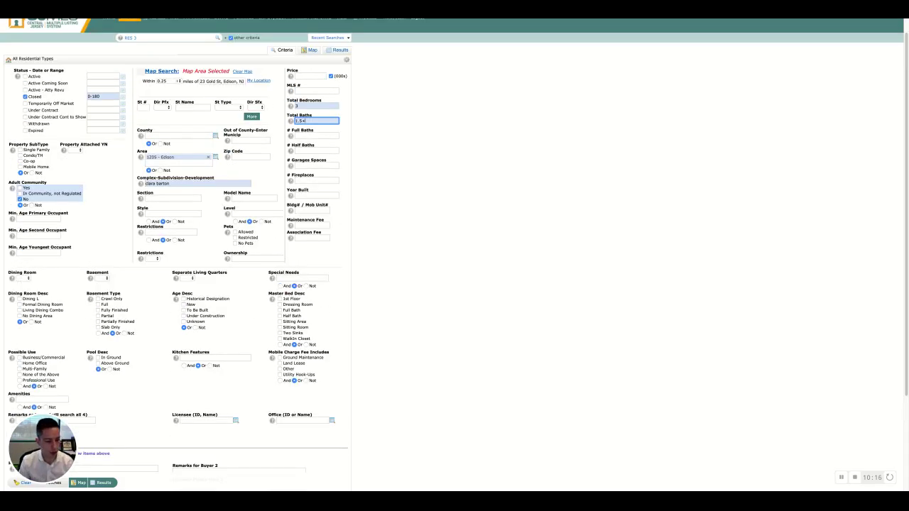
{"action": "left_click", "coordinate": [99, 279]}
{"action": "left_click", "coordinate": [102, 285]}
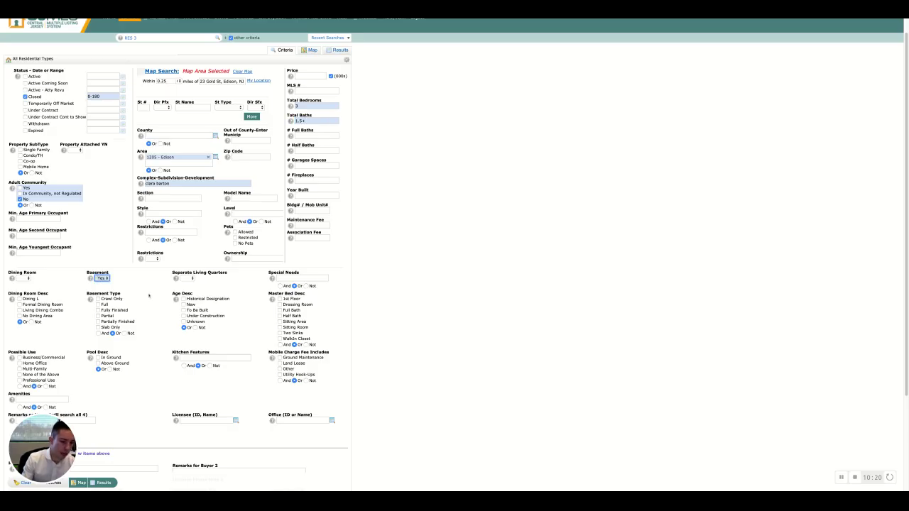
{"action": "left_click", "coordinate": [98, 305]}
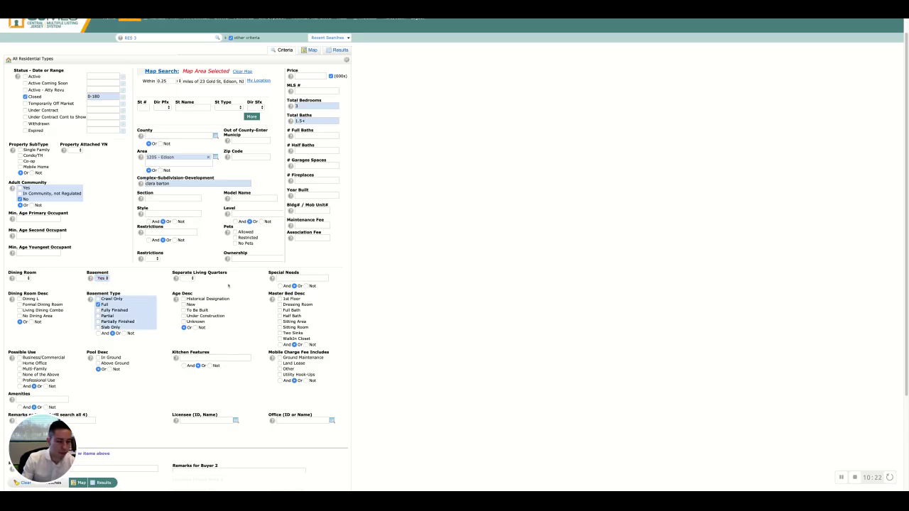
{"action": "left_click", "coordinate": [28, 280]}
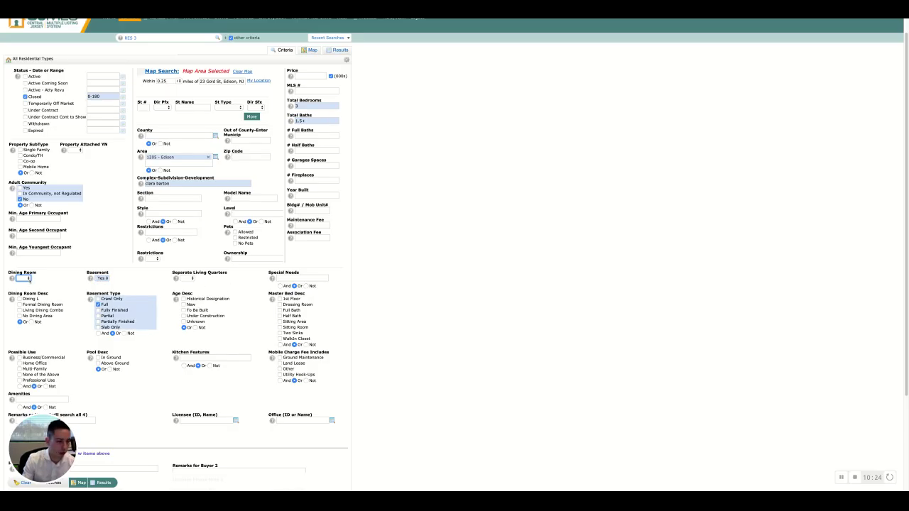
{"action": "left_click", "coordinate": [29, 284]}
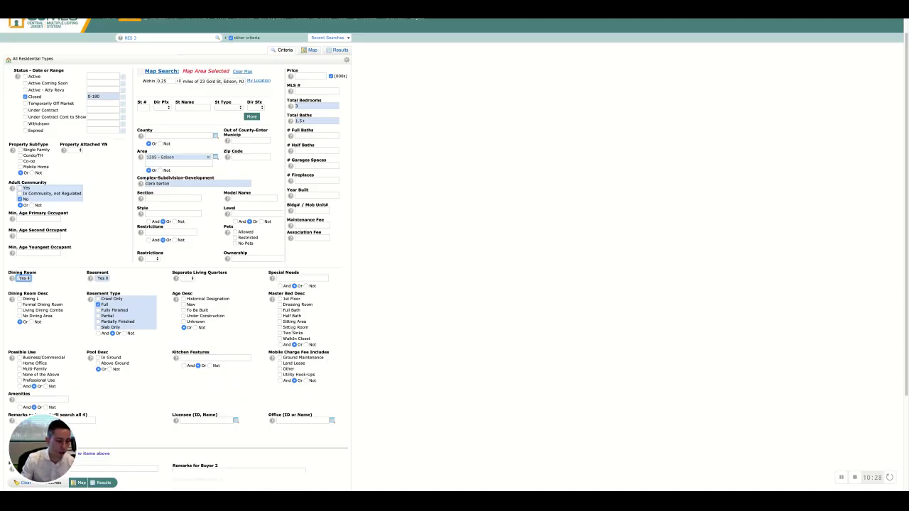
{"action": "left_click", "coordinate": [104, 483]}
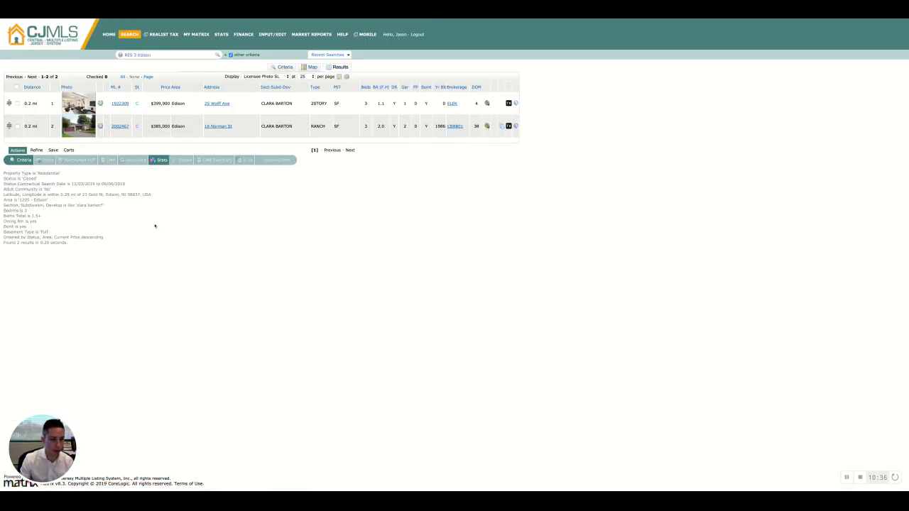
Step: Change the Closed date criterion from 0-180 to 0-365 days and rerun the search, now finding three properties
{"action": "left_click", "coordinate": [27, 162]}
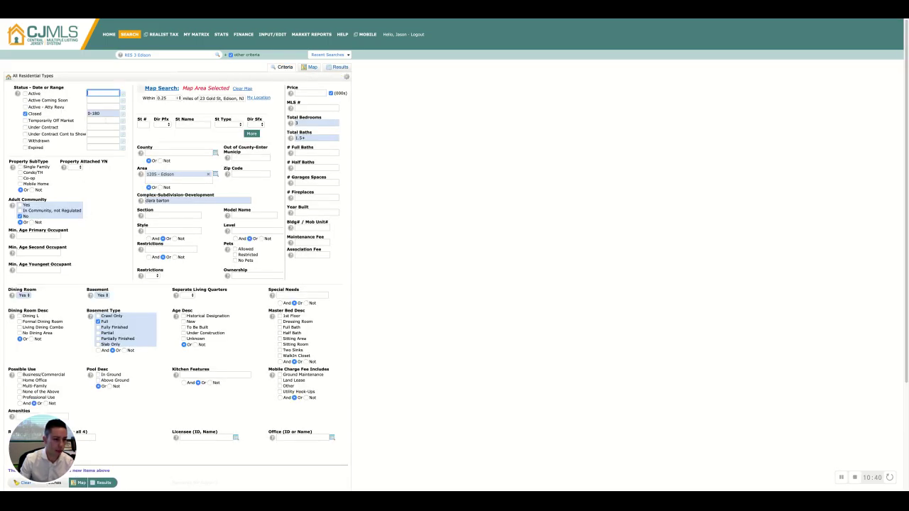
{"action": "left_click", "coordinate": [103, 113]}
{"action": "key", "text": "BackSpace"}
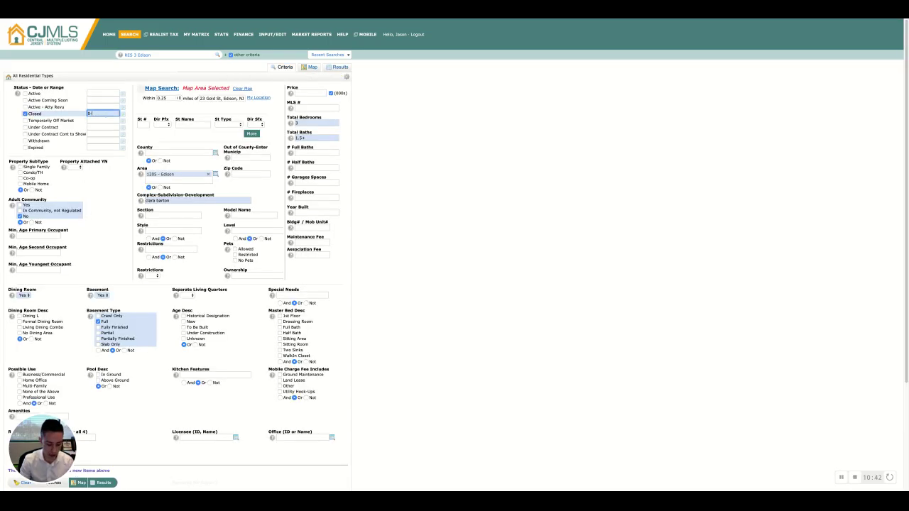
{"action": "type", "text": "365"}
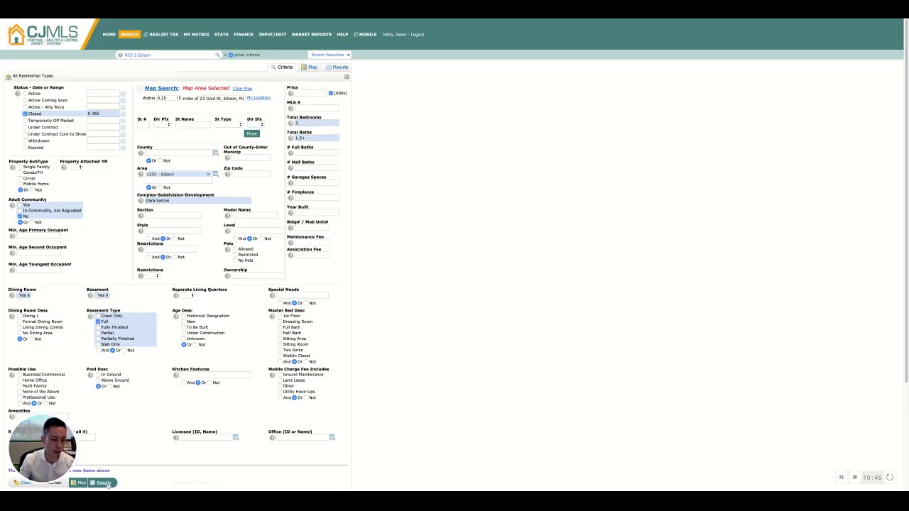
{"action": "left_click", "coordinate": [103, 483]}
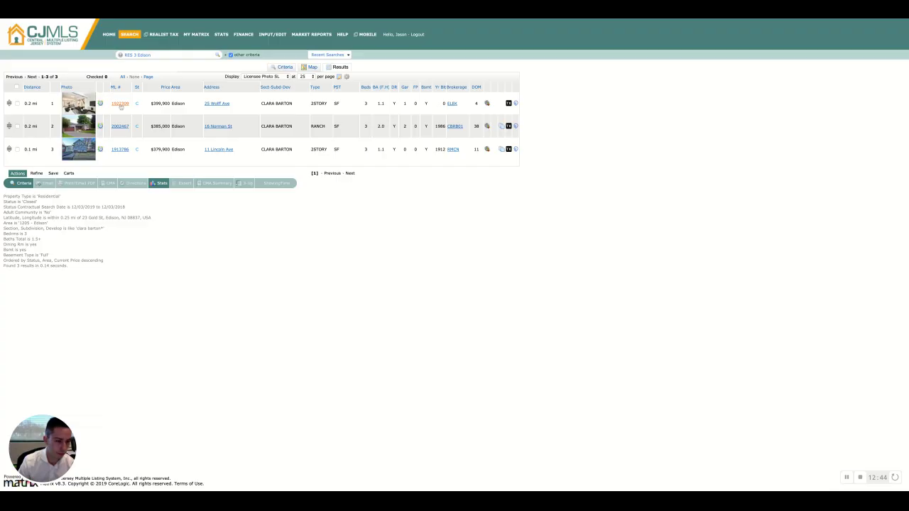
{"action": "left_click", "coordinate": [120, 104]}
{"action": "mouse_move", "coordinate": [113, 176]}
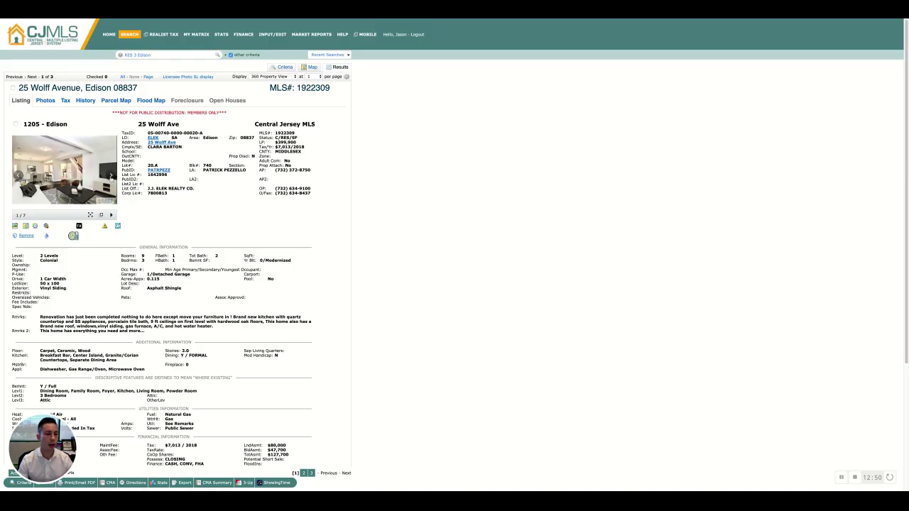
{"action": "left_click", "coordinate": [111, 175]}
{"action": "left_click", "coordinate": [112, 176]}
{"action": "left_click", "coordinate": [112, 175]}
{"action": "left_click", "coordinate": [111, 175]}
{"action": "left_click", "coordinate": [111, 175]}
{"action": "left_click", "coordinate": [112, 176]}
{"action": "left_click", "coordinate": [111, 176]}
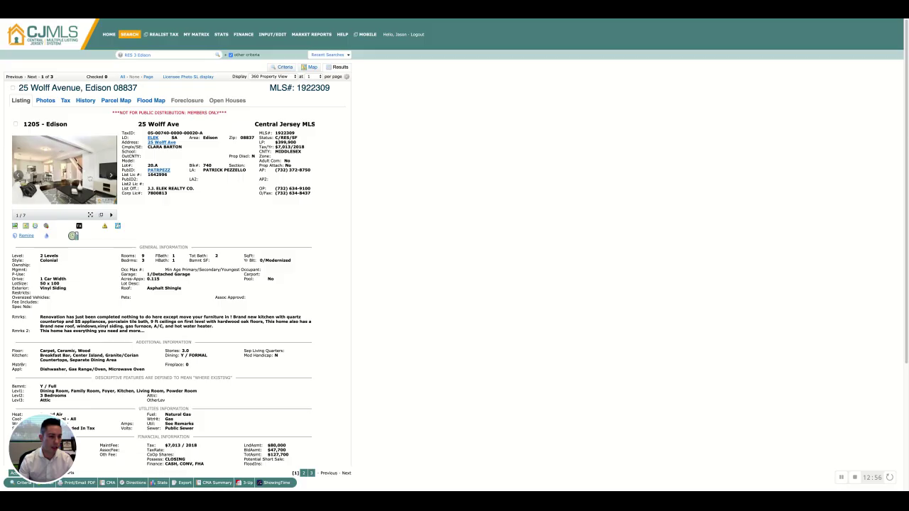
{"action": "left_click", "coordinate": [19, 175]}
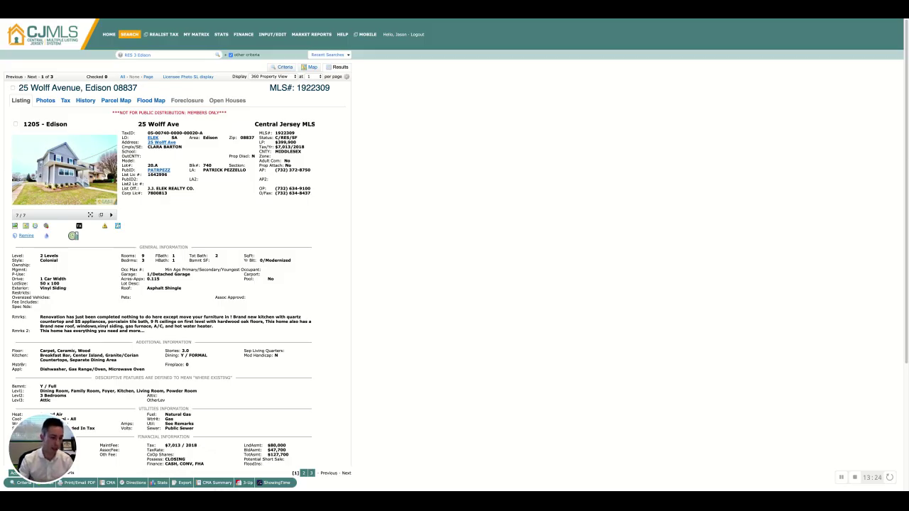
{"action": "scroll", "coordinate": [161, 296], "scroll_direction": "down", "scroll_amount": 2}
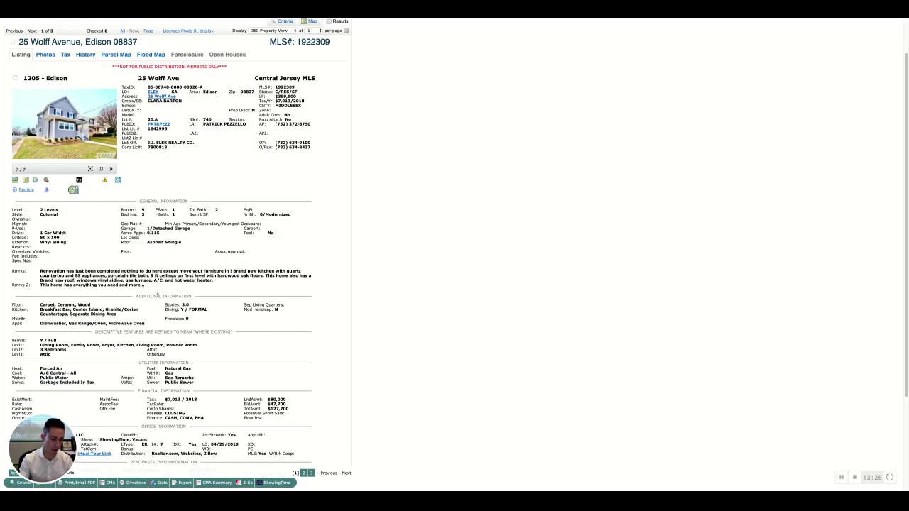
{"action": "scroll", "coordinate": [159, 294], "scroll_direction": "down", "scroll_amount": 4}
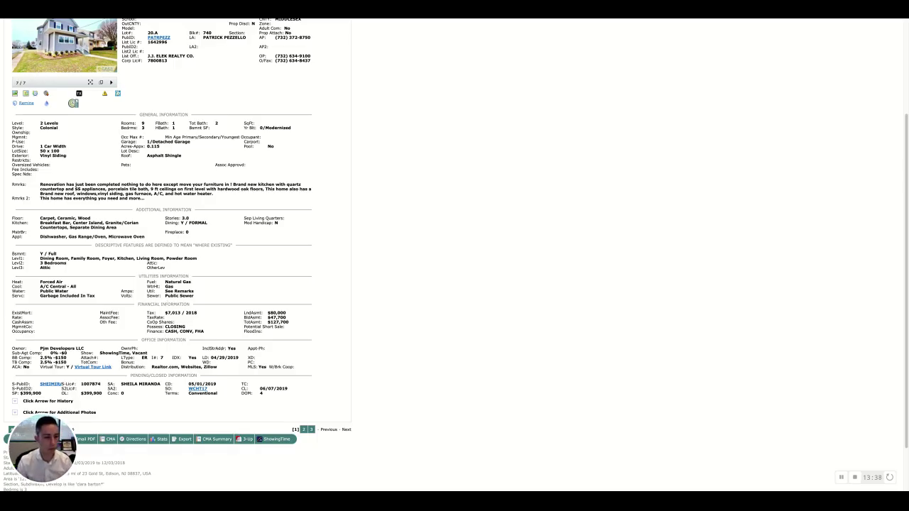
{"action": "scroll", "coordinate": [182, 248], "scroll_direction": "up", "scroll_amount": 4}
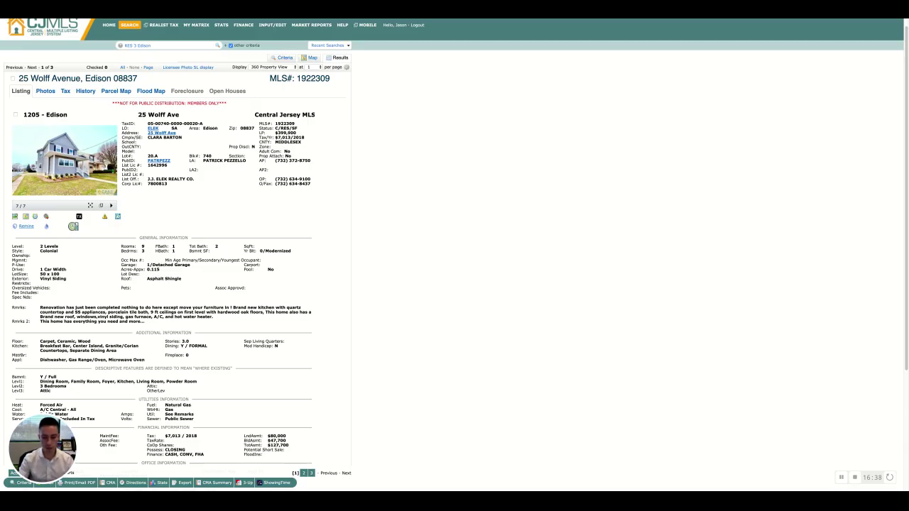
{"action": "scroll", "coordinate": [335, 273], "scroll_direction": "down", "scroll_amount": 3}
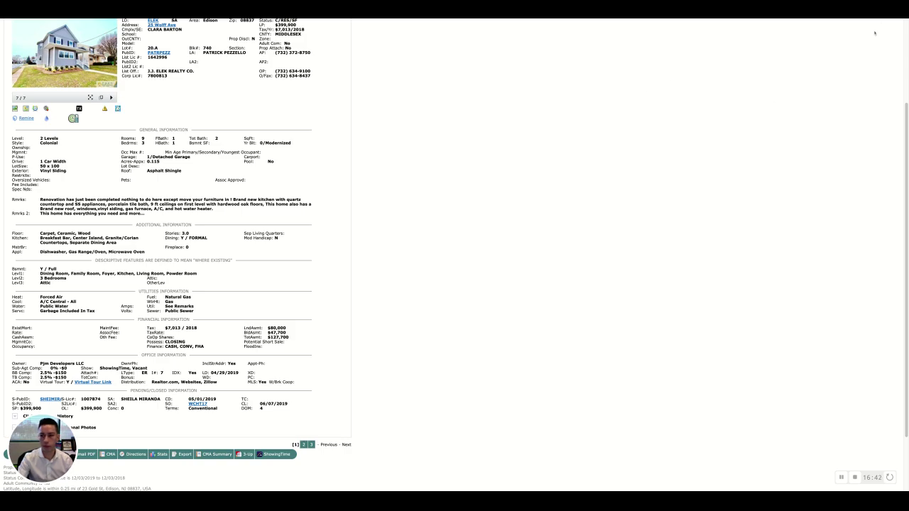
{"action": "scroll", "coordinate": [320, 301], "scroll_direction": "down", "scroll_amount": 1}
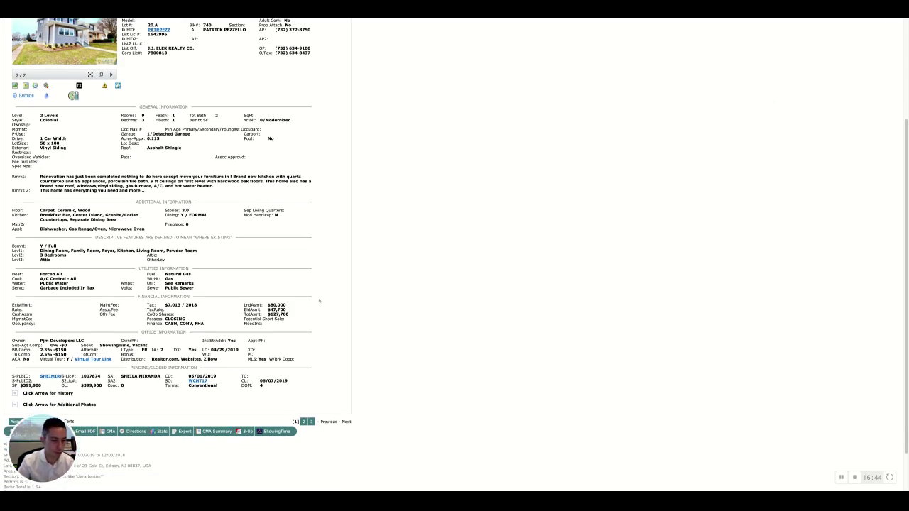
{"action": "scroll", "coordinate": [314, 306], "scroll_direction": "up", "scroll_amount": 1}
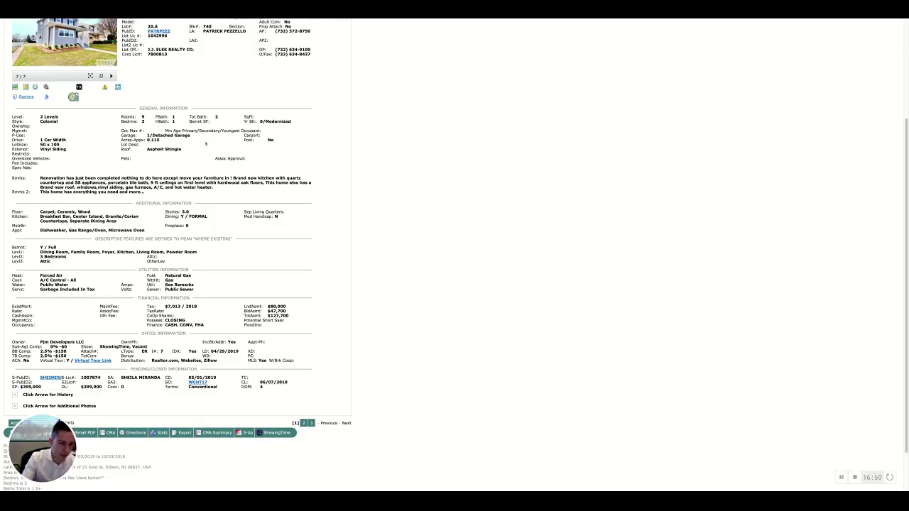
{"action": "scroll", "coordinate": [64, 135], "scroll_direction": "up", "scroll_amount": 3}
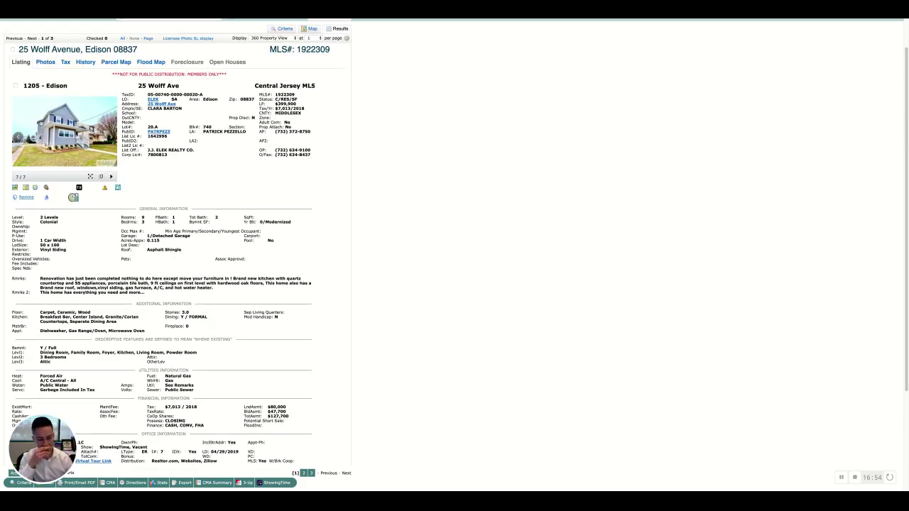
{"action": "left_click", "coordinate": [78, 136]}
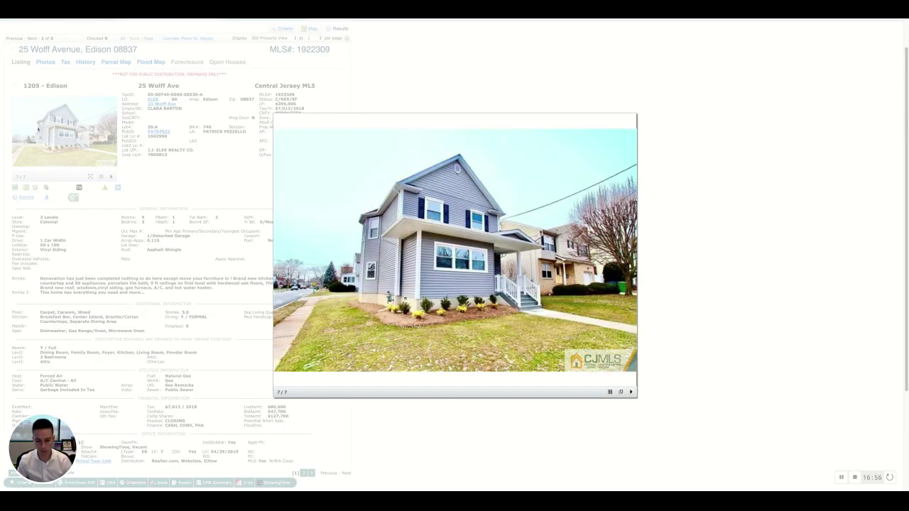
{"action": "key", "text": "Right"}
{"action": "key", "text": "Right"}
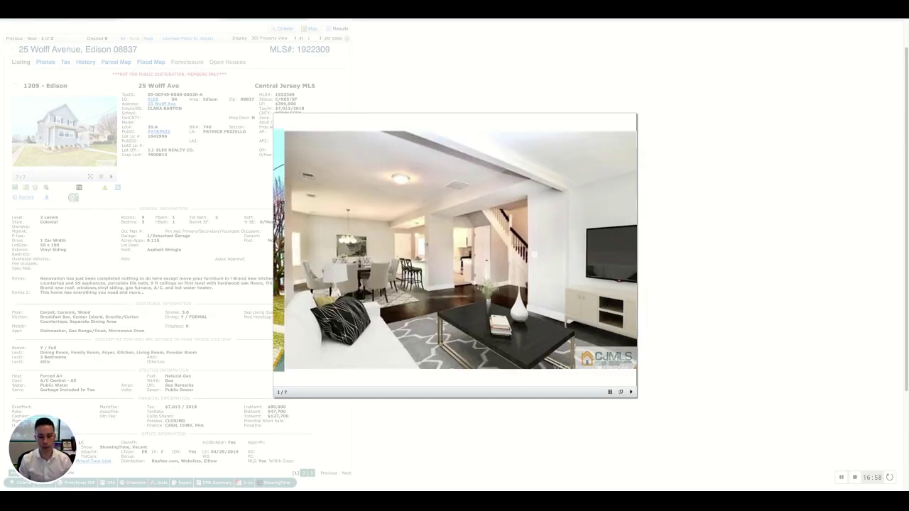
{"action": "key", "text": "Right"}
{"action": "key", "text": "Right"}
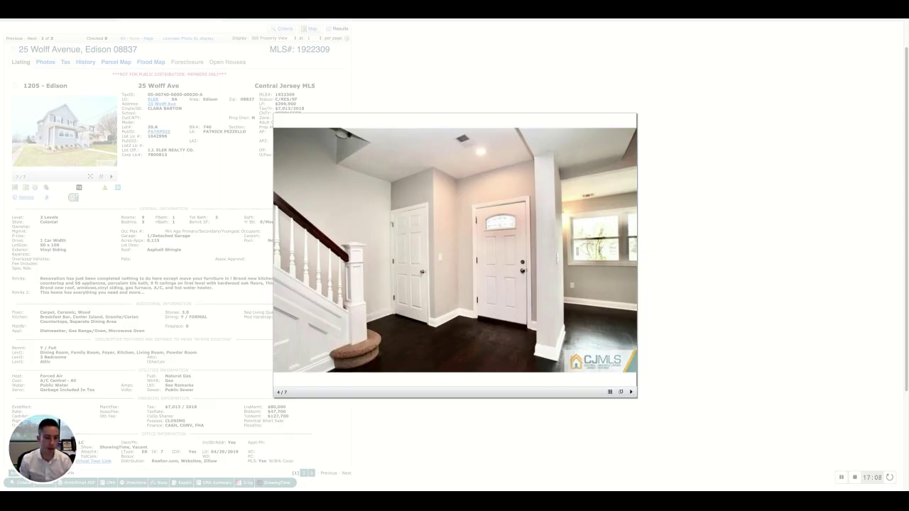
{"action": "key", "text": "Right"}
{"action": "key", "text": "Right"}
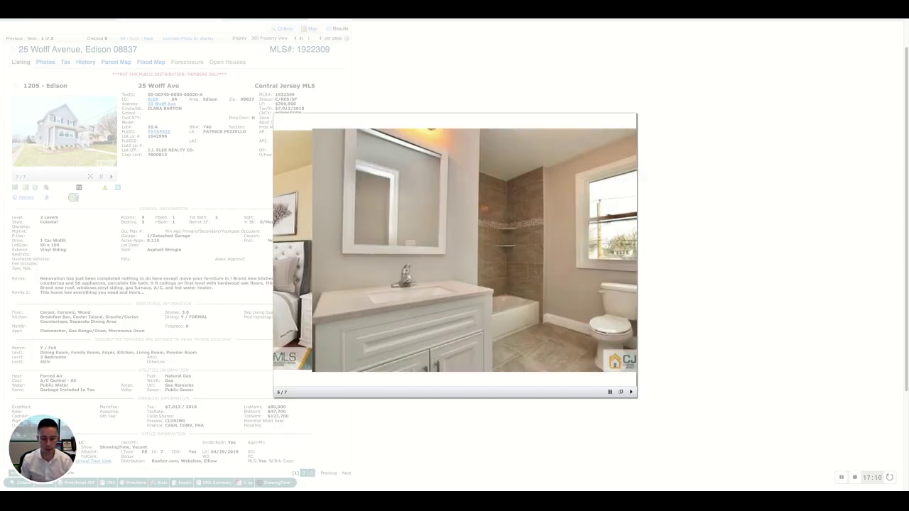
{"action": "key", "text": "Right"}
{"action": "key", "text": "Right"}
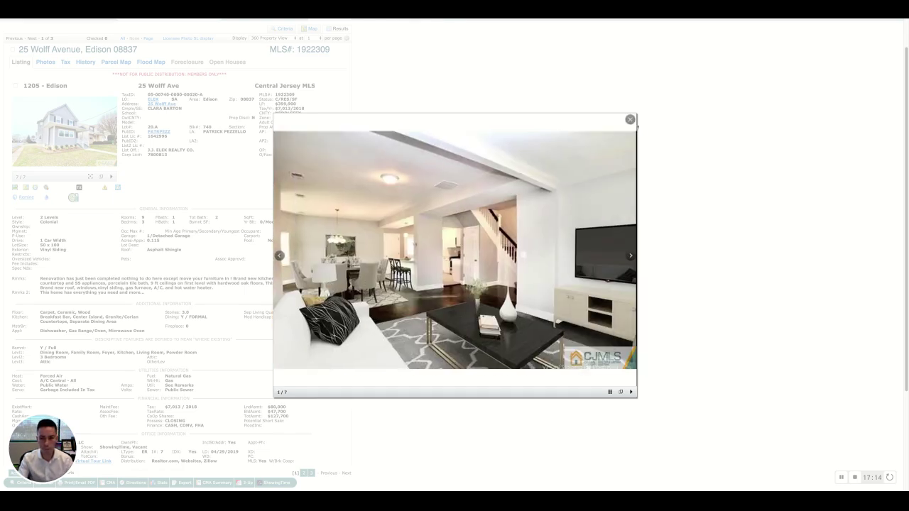
{"action": "left_click", "coordinate": [630, 120]}
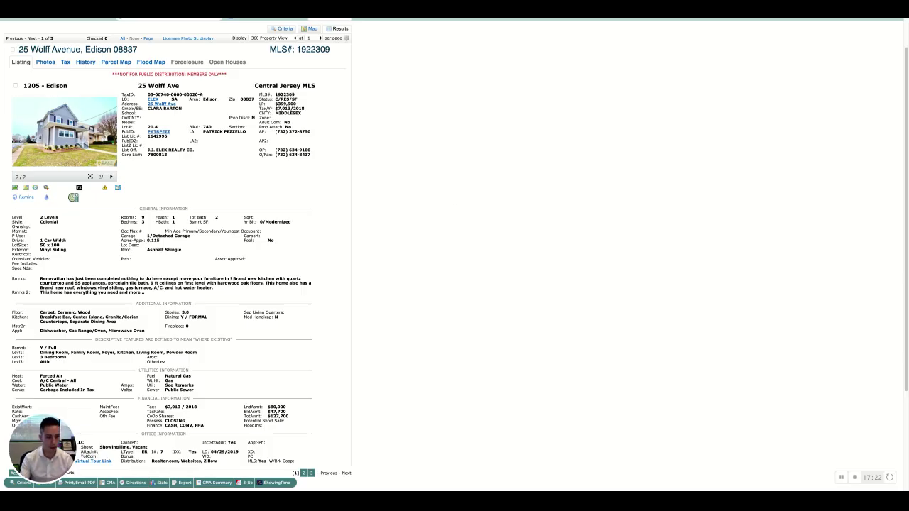
{"action": "scroll", "coordinate": [265, 235], "scroll_direction": "down", "scroll_amount": 5}
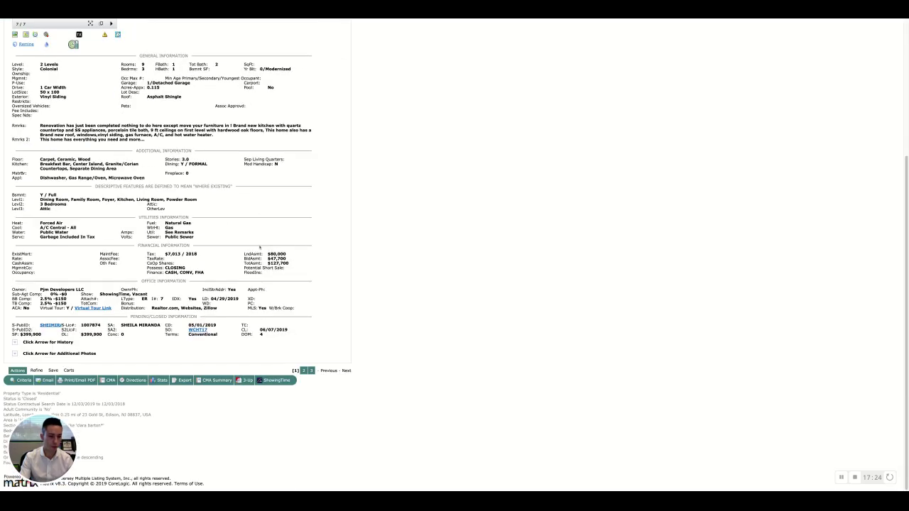
{"action": "scroll", "coordinate": [260, 247], "scroll_direction": "up", "scroll_amount": 6}
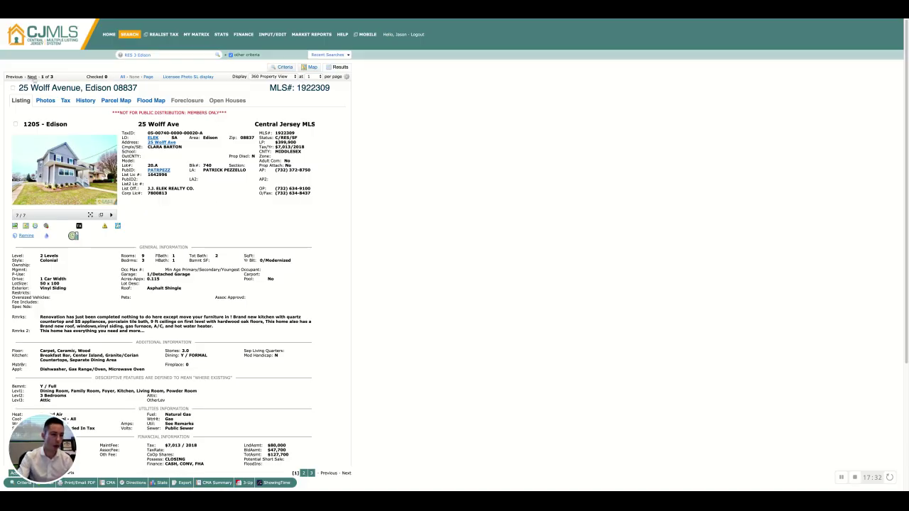
{"action": "left_click", "coordinate": [31, 76]}
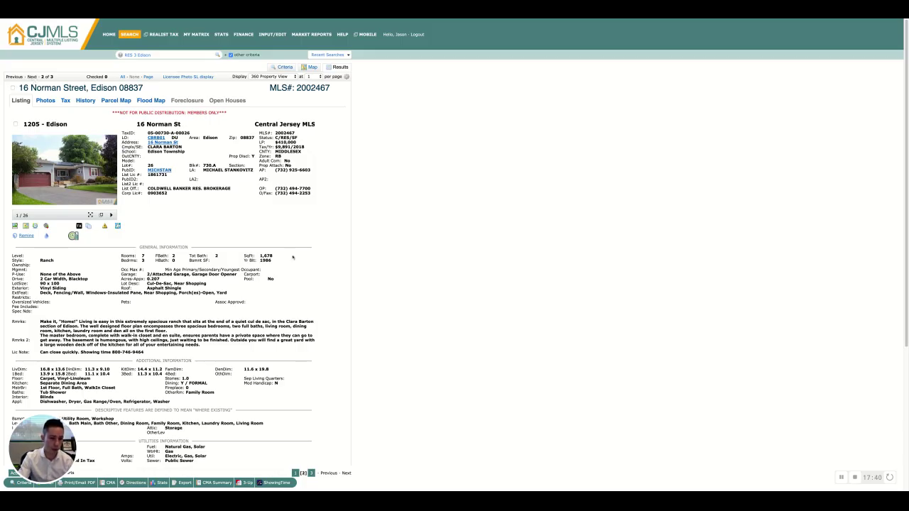
{"action": "double_click", "coordinate": [260, 255]}
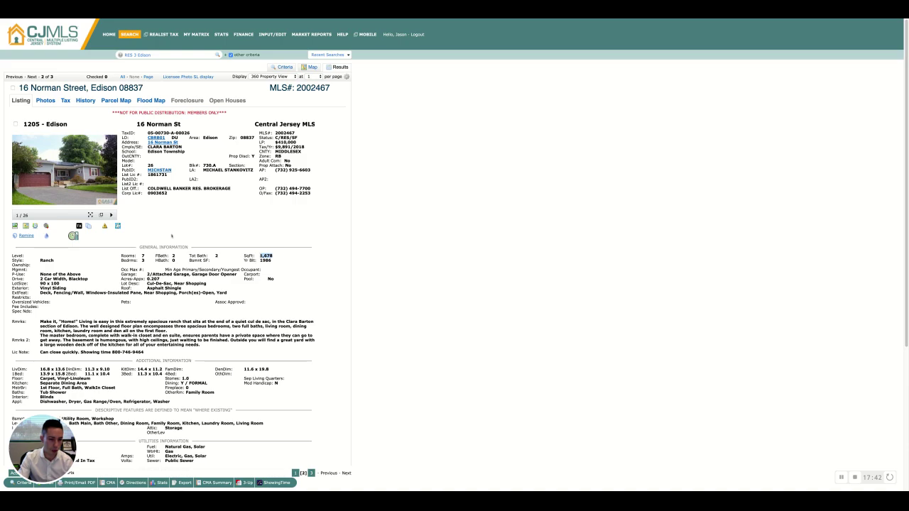
{"action": "left_click", "coordinate": [68, 173]}
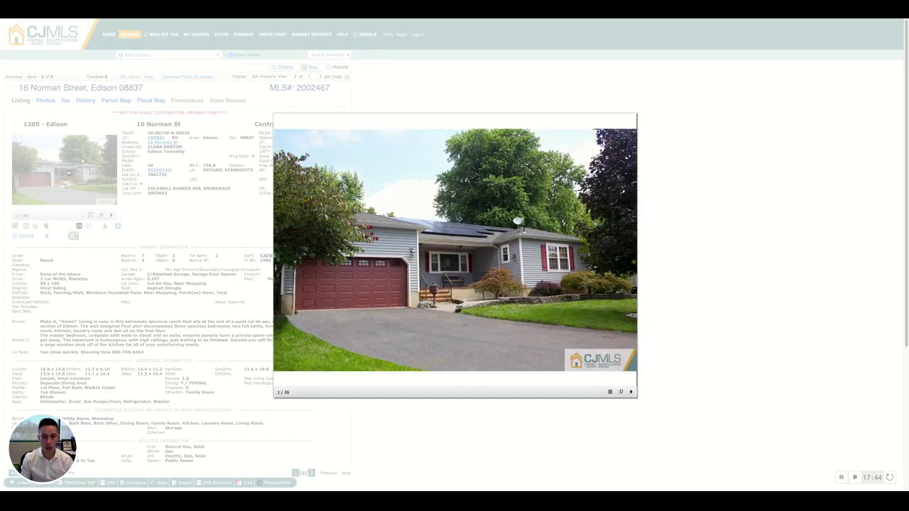
{"action": "key", "text": "Right"}
{"action": "key", "text": "Right"}
{"action": "key", "text": "Right"}
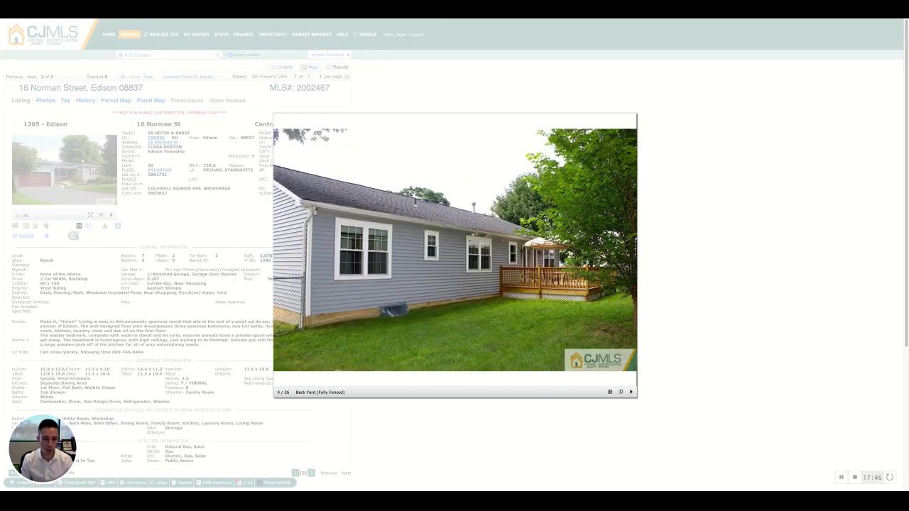
{"action": "key", "text": "Right"}
{"action": "key", "text": "Right"}
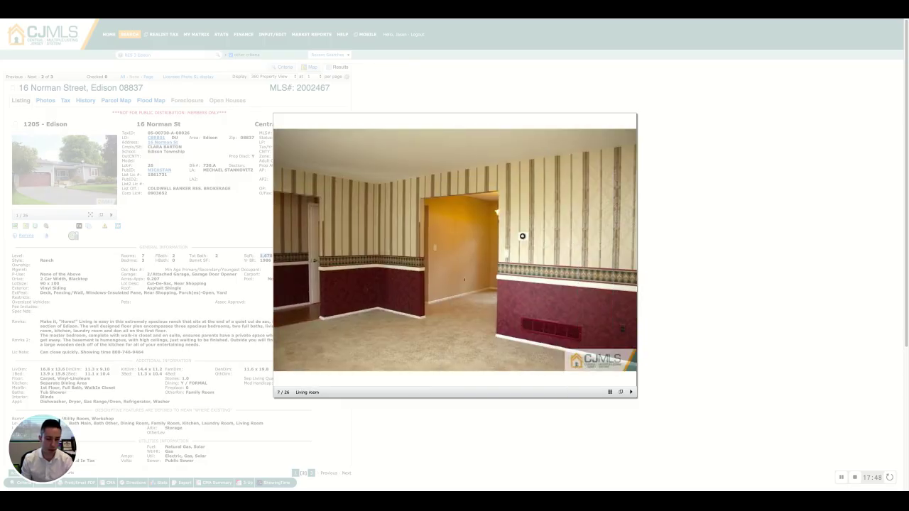
{"action": "key", "text": "Right"}
{"action": "key", "text": "Right"}
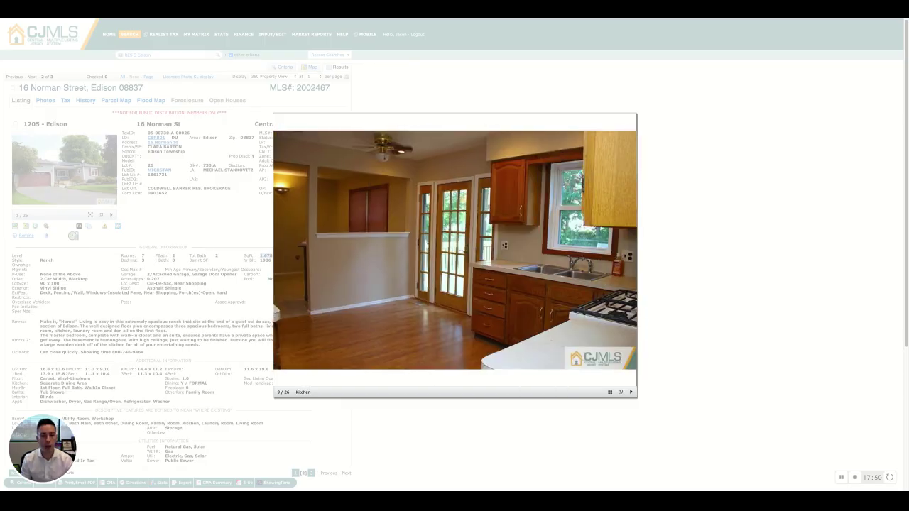
{"action": "key", "text": "Right"}
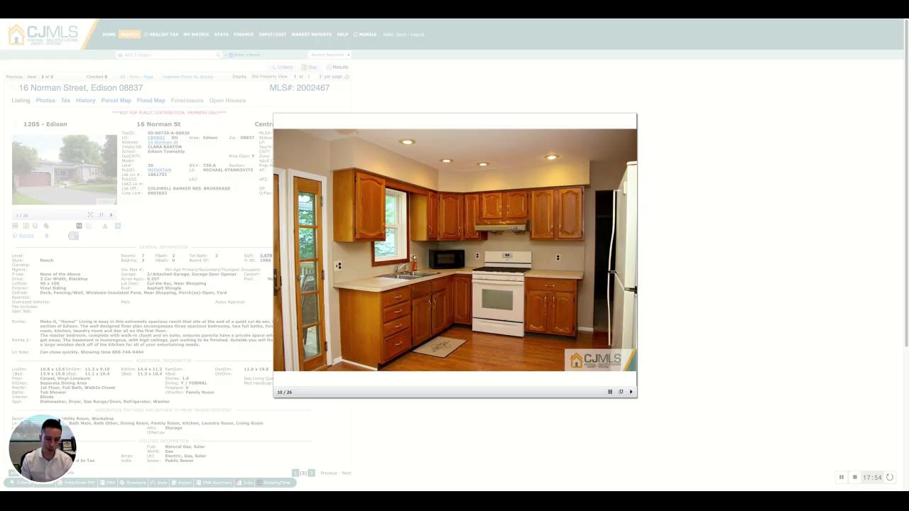
{"action": "key", "text": "Right"}
{"action": "key", "text": "Right"}
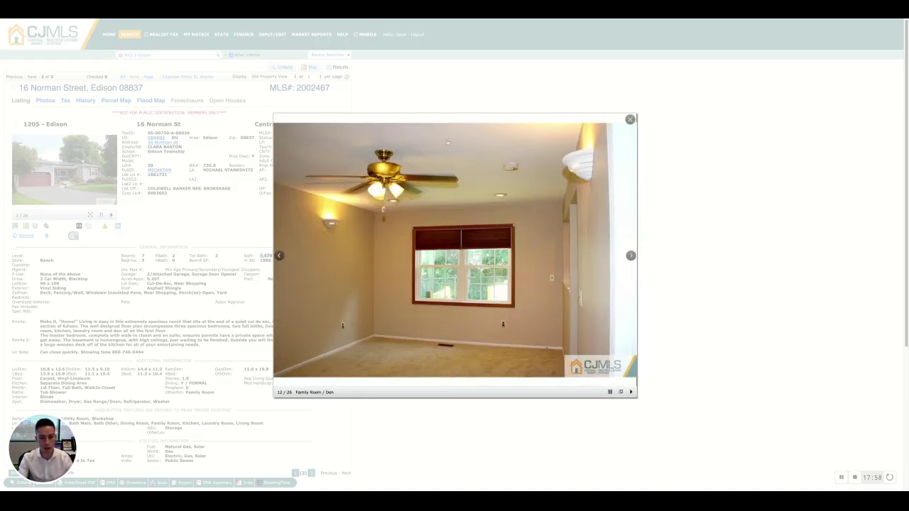
{"action": "left_click", "coordinate": [632, 121]}
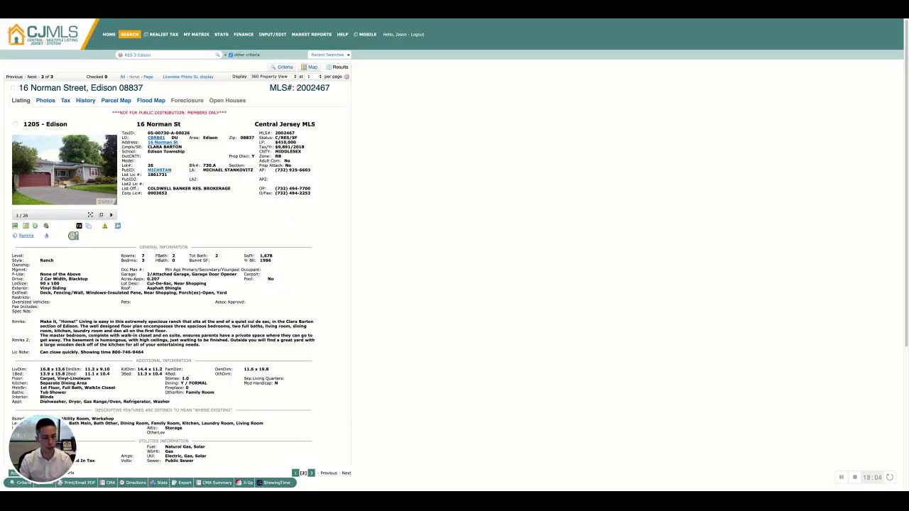
{"action": "scroll", "coordinate": [317, 315], "scroll_direction": "down", "scroll_amount": 2}
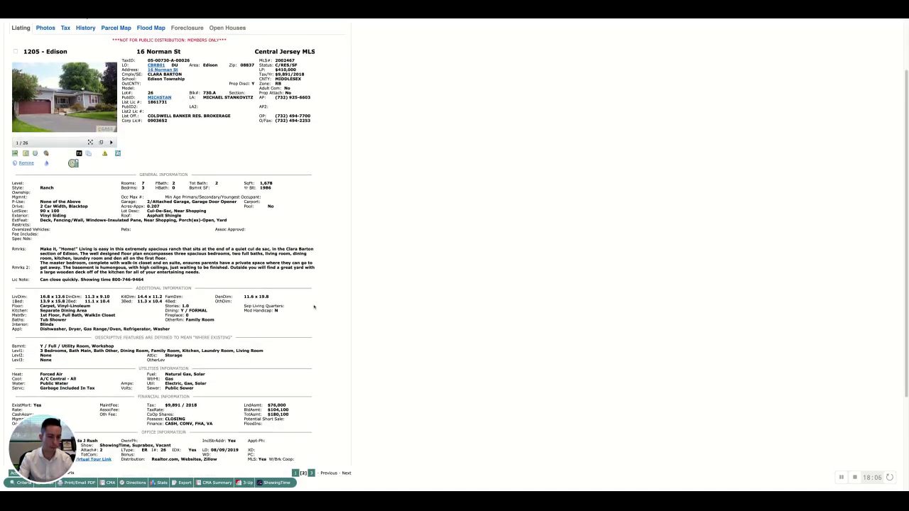
{"action": "scroll", "coordinate": [317, 315], "scroll_direction": "down", "scroll_amount": 1}
{"action": "scroll", "coordinate": [317, 314], "scroll_direction": "up", "scroll_amount": 4}
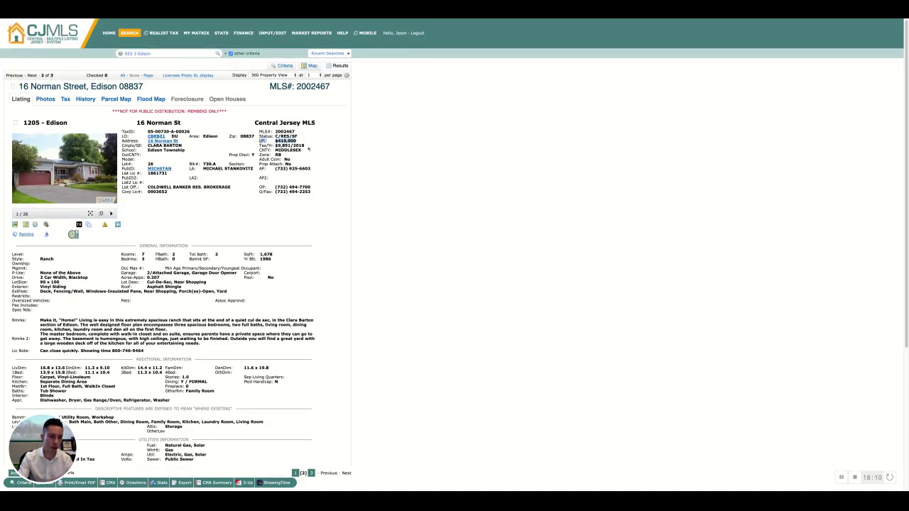
{"action": "scroll", "coordinate": [317, 314], "scroll_direction": "down", "scroll_amount": 6}
{"action": "left_click_drag", "start_coordinate": [20, 334], "coordinate": [42, 335]}
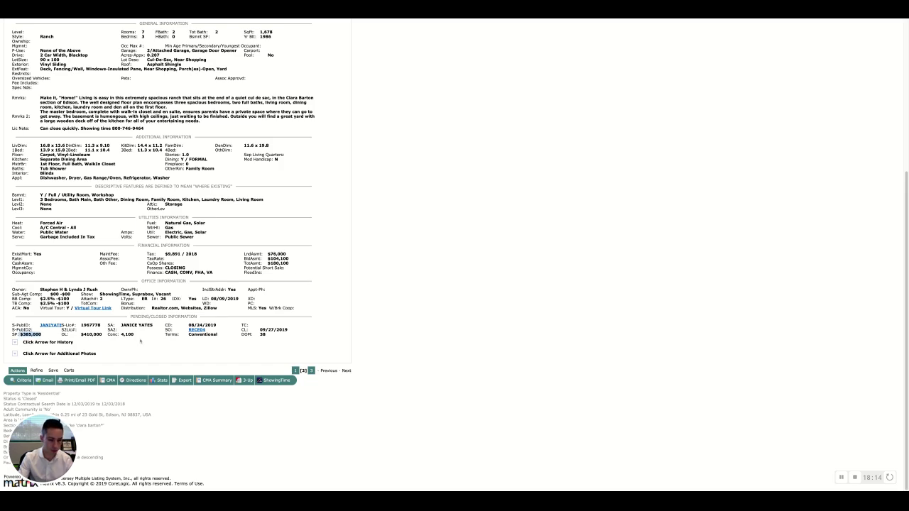
{"action": "double_click", "coordinate": [125, 334]}
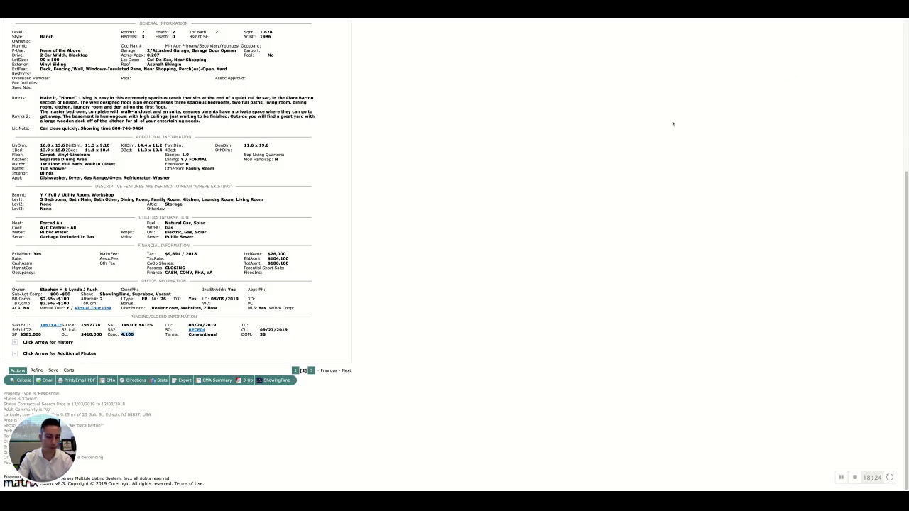
{"action": "left_click", "coordinate": [487, 254]}
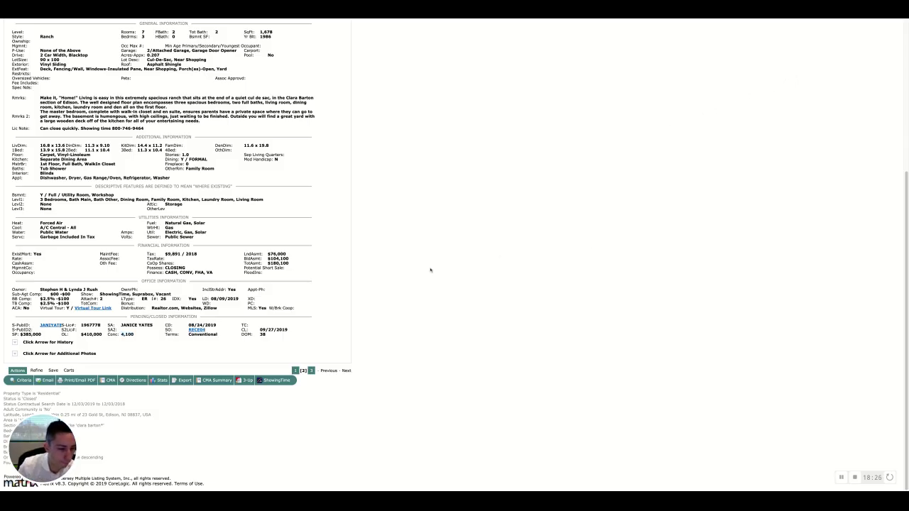
{"action": "scroll", "coordinate": [429, 270], "scroll_direction": "up", "scroll_amount": 2}
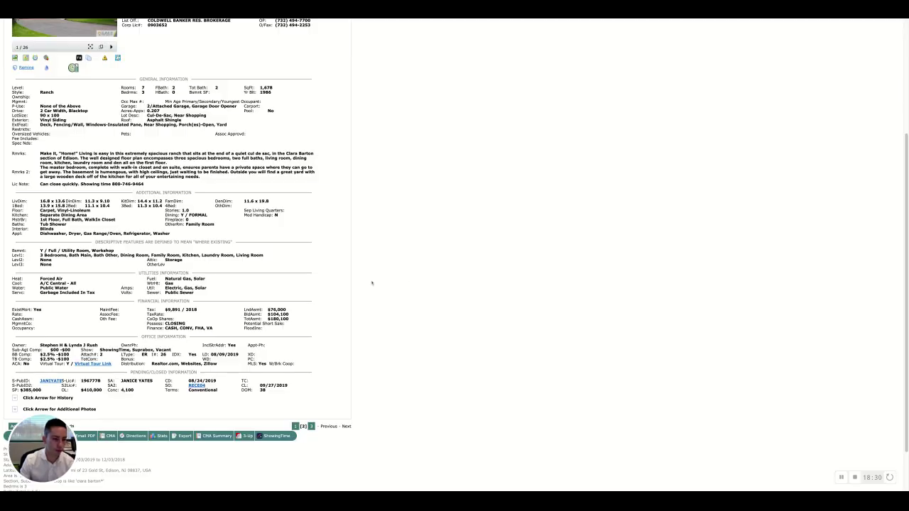
{"action": "scroll", "coordinate": [345, 290], "scroll_direction": "up", "scroll_amount": 3}
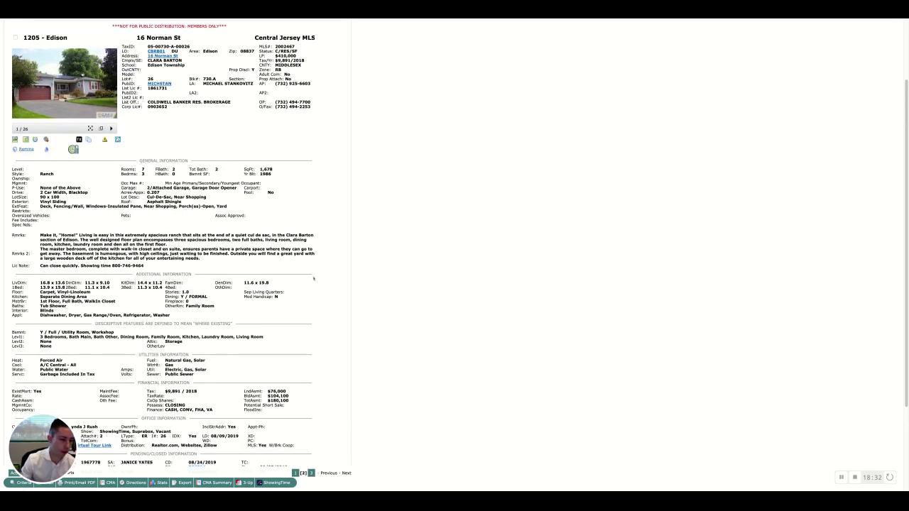
{"action": "scroll", "coordinate": [121, 27], "scroll_direction": "up", "scroll_amount": 3}
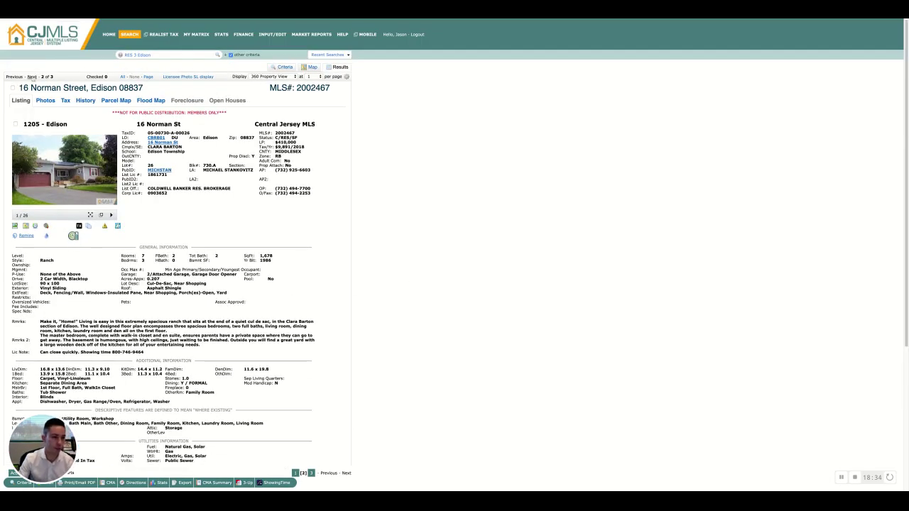
{"action": "left_click", "coordinate": [32, 77]}
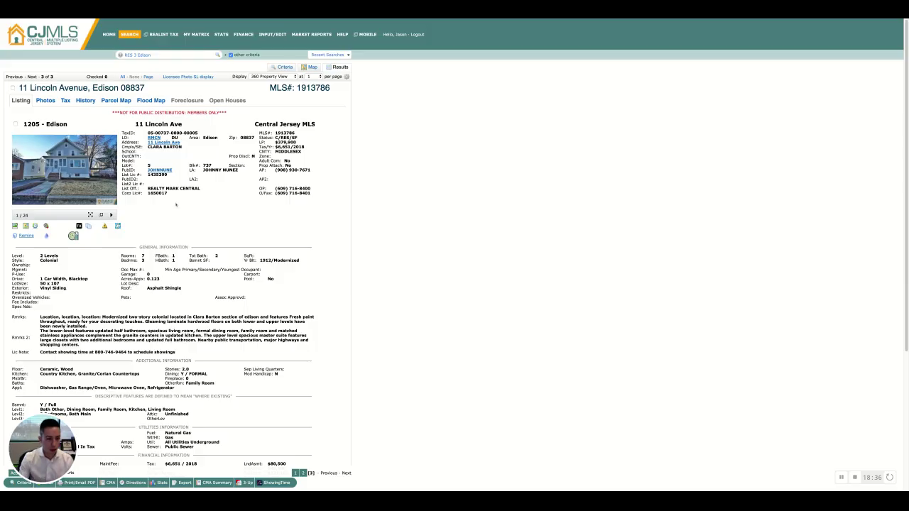
{"action": "left_click", "coordinate": [64, 169]}
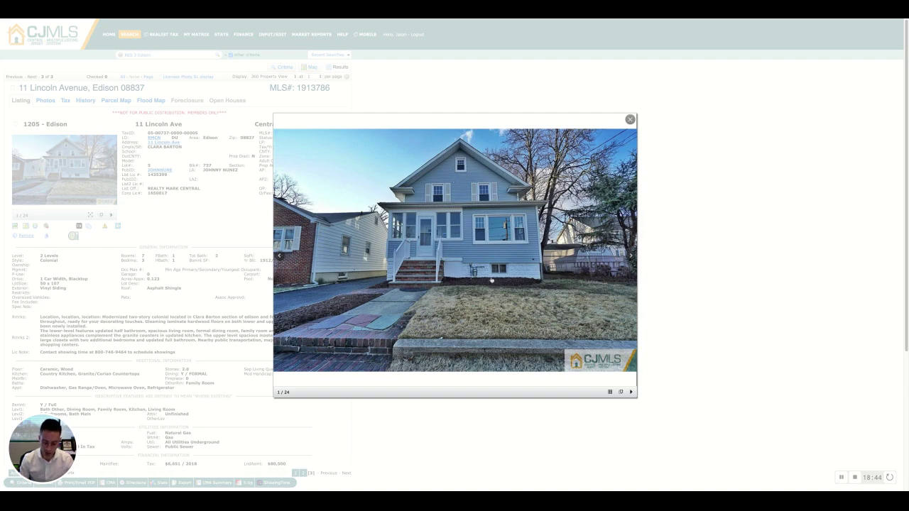
{"action": "left_click", "coordinate": [491, 281]}
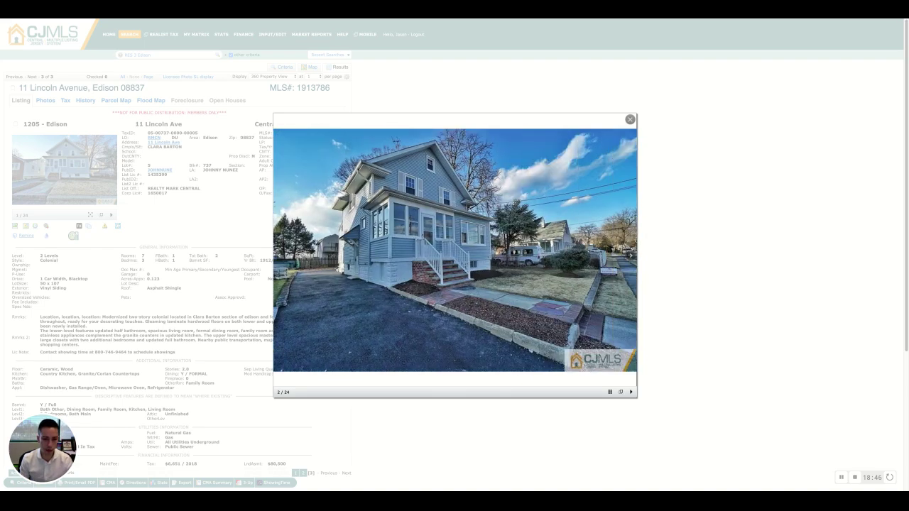
{"action": "key", "text": "Right"}
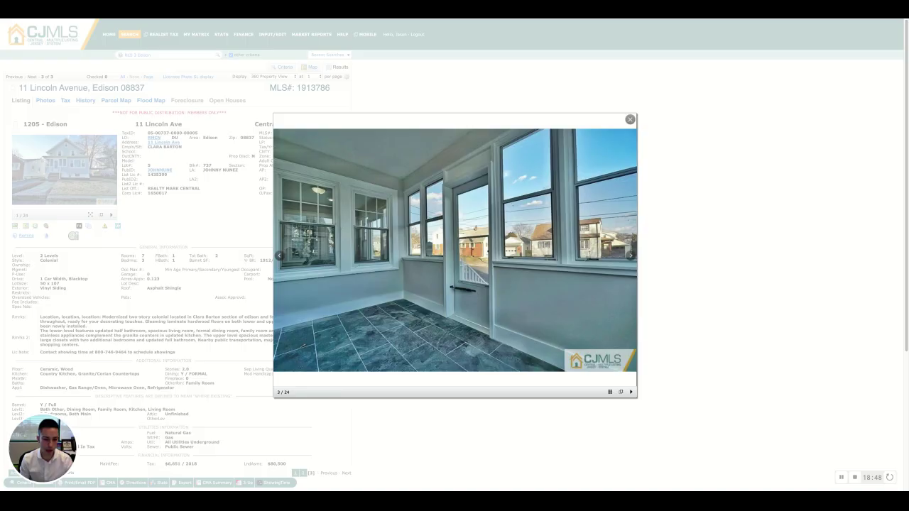
{"action": "key", "text": "Right"}
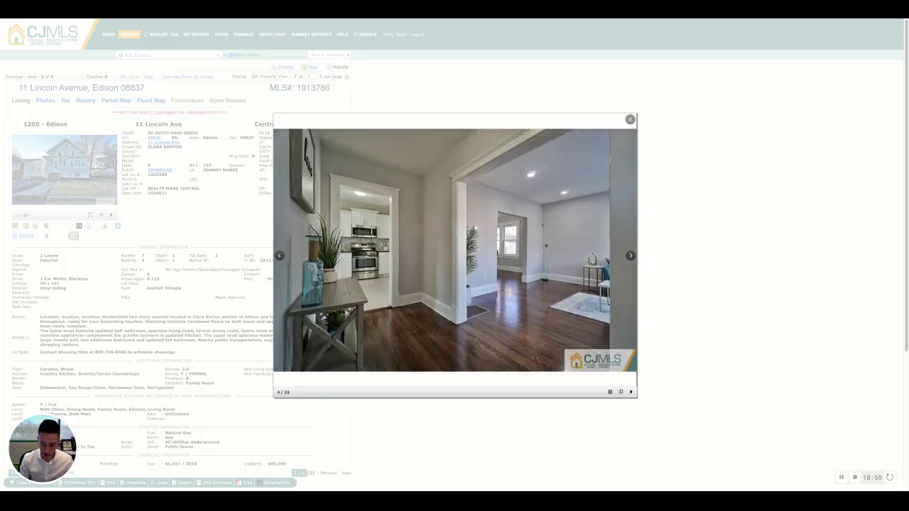
{"action": "key", "text": "Left"}
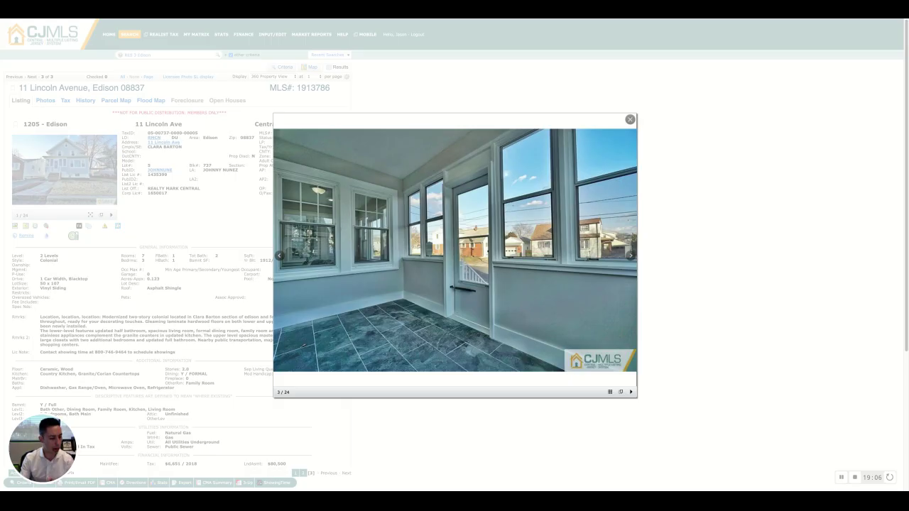
{"action": "key", "text": "Right"}
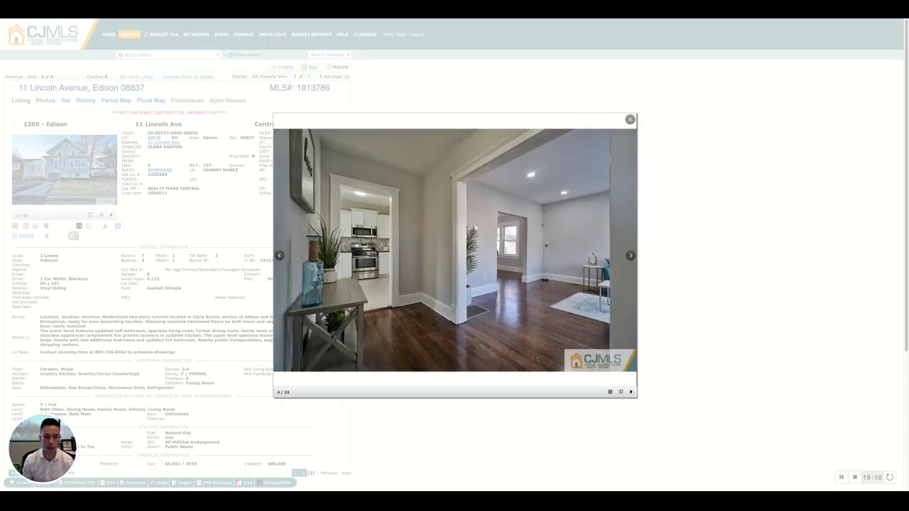
{"action": "key", "text": "Right"}
{"action": "key", "text": "Right"}
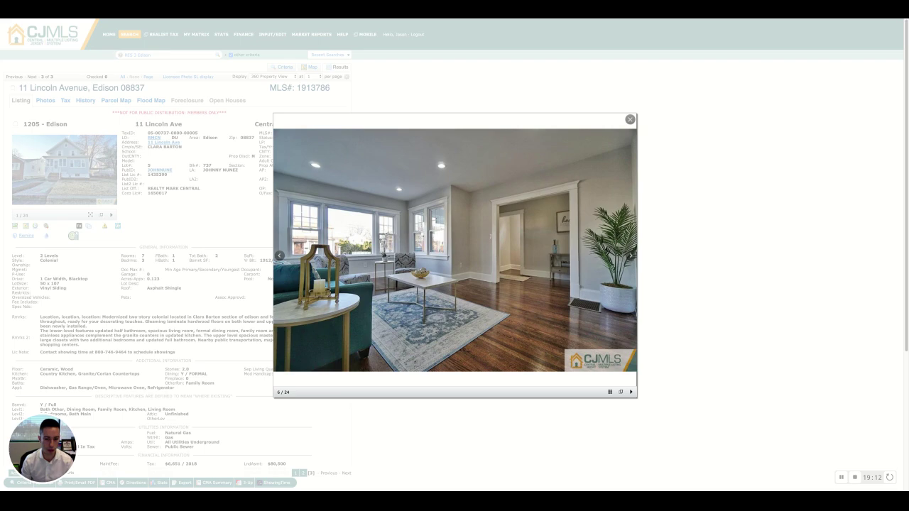
{"action": "key", "text": "Right"}
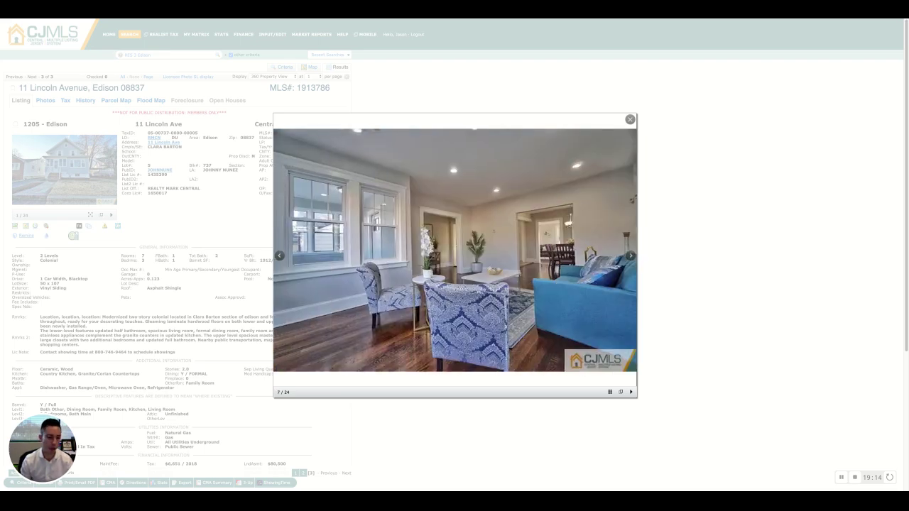
{"action": "key", "text": "Right"}
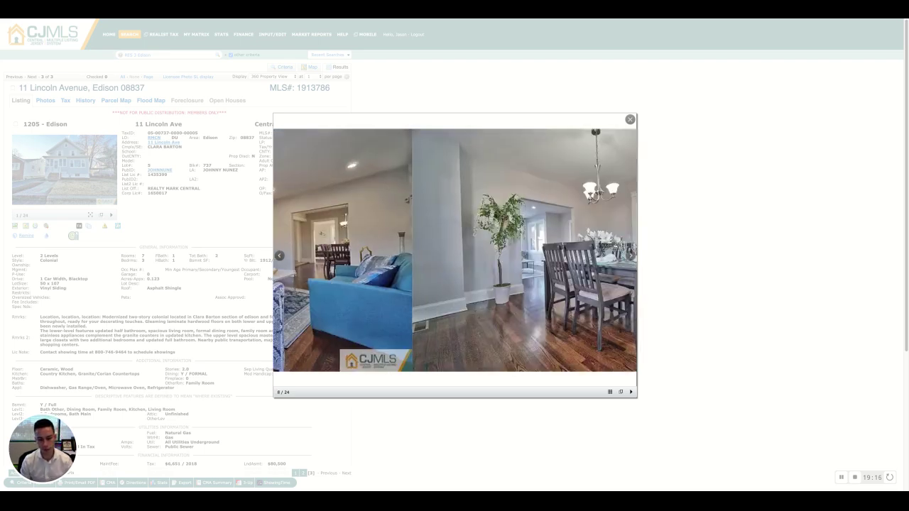
{"action": "key", "text": "Right"}
{"action": "key", "text": "Right"}
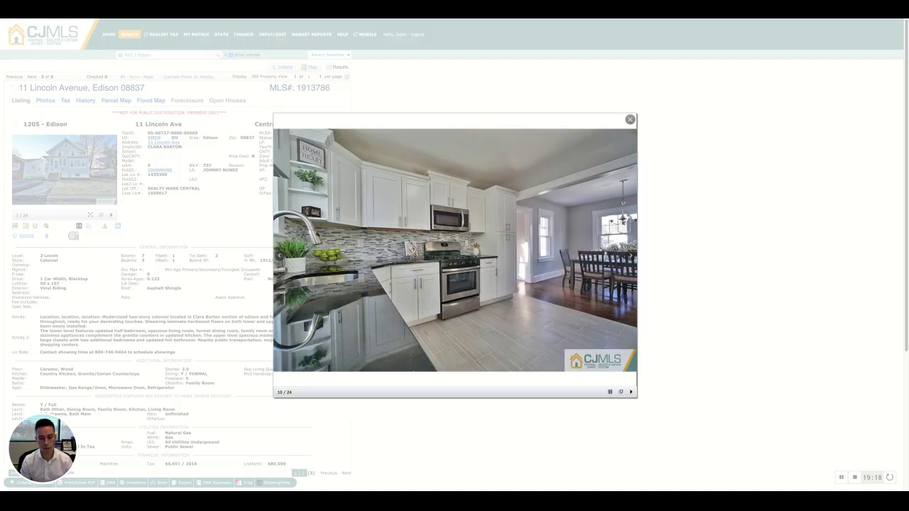
{"action": "key", "text": "Right"}
{"action": "key", "text": "Right"}
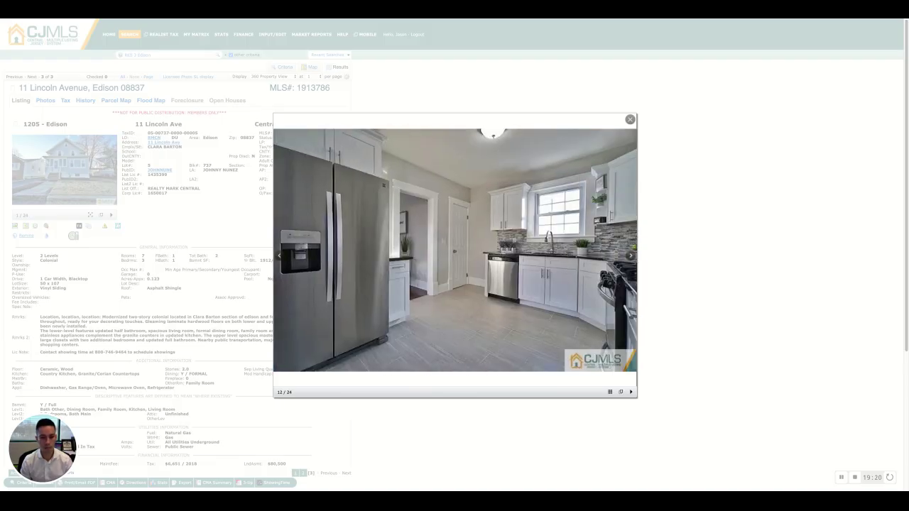
{"action": "key", "text": "Right"}
{"action": "key", "text": "Right"}
{"action": "key", "text": "Right"}
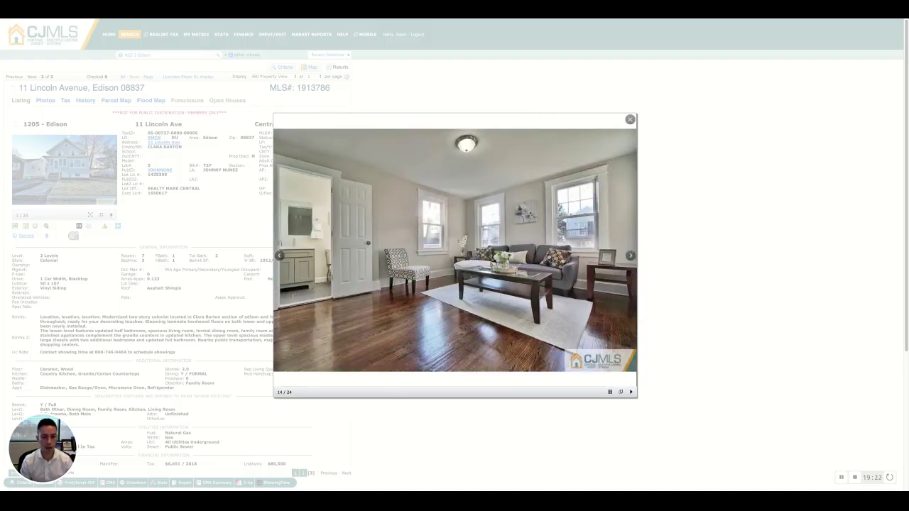
{"action": "key", "text": "Right"}
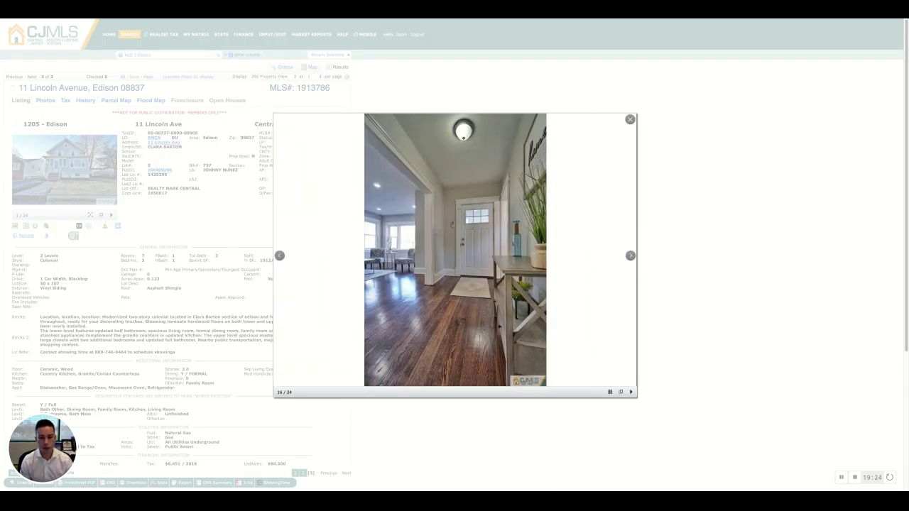
{"action": "key", "text": "Right"}
{"action": "key", "text": "Right"}
{"action": "key", "text": "Right"}
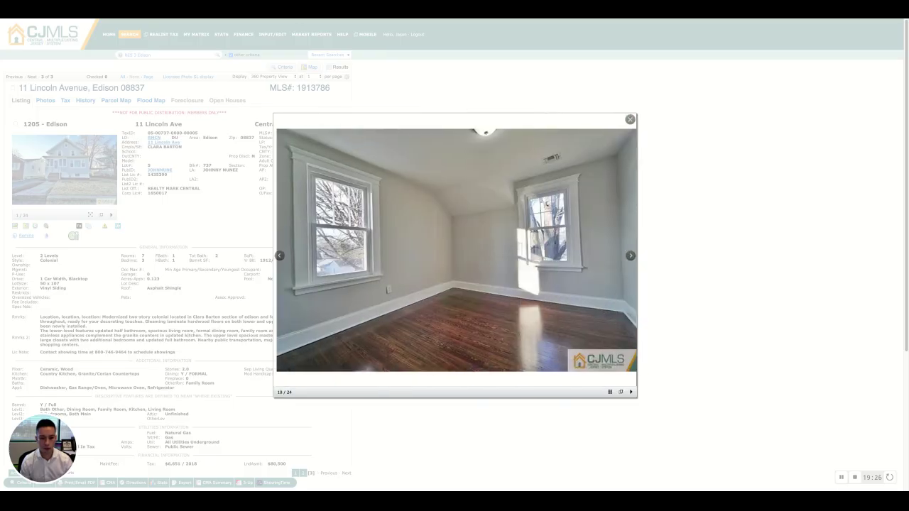
{"action": "key", "text": "Right"}
{"action": "key", "text": "Right"}
{"action": "key", "text": "Right"}
{"action": "key", "text": "Right"}
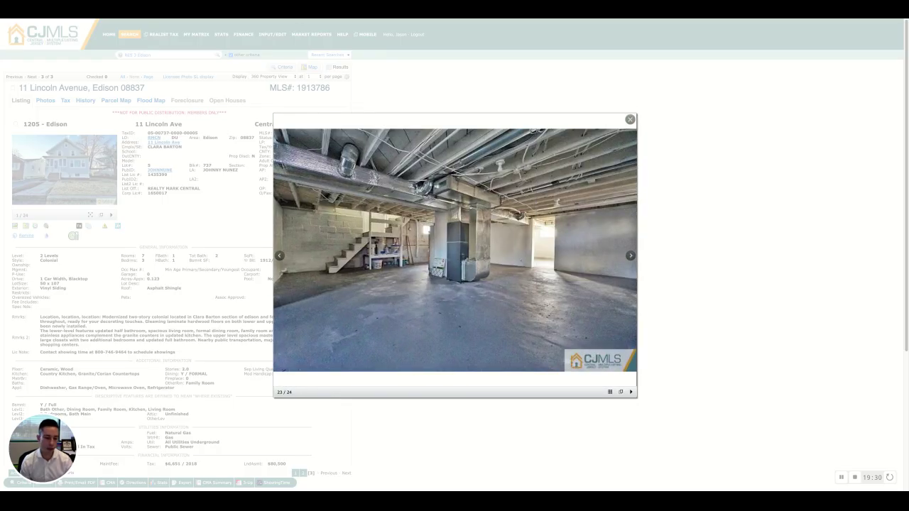
{"action": "key", "text": "Right"}
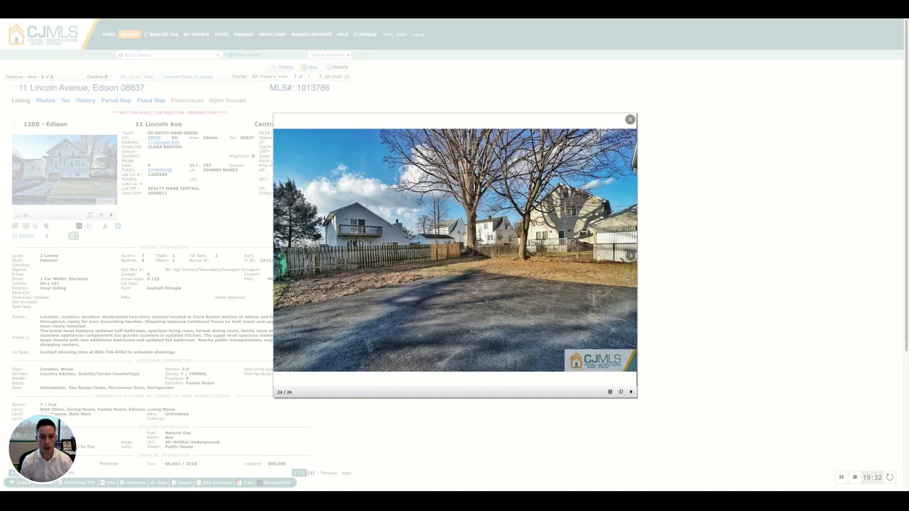
{"action": "key", "text": "Right"}
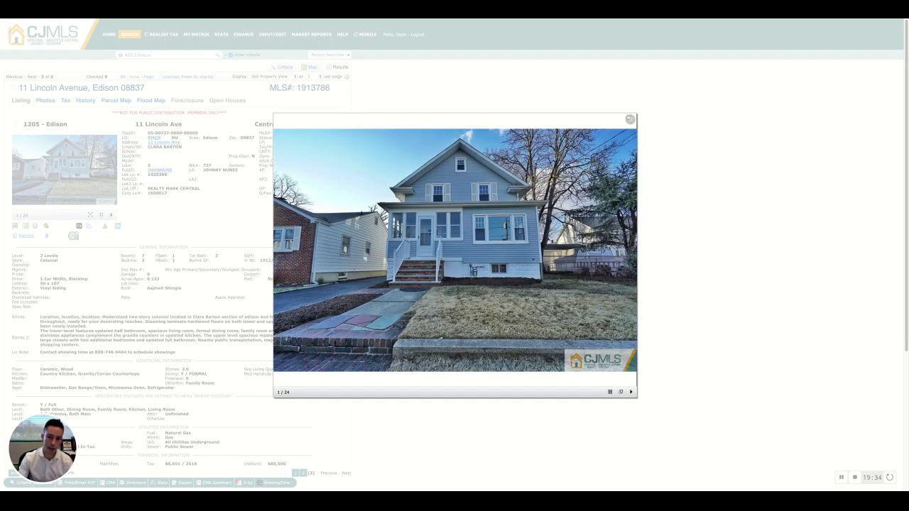
{"action": "left_click", "coordinate": [630, 119]}
{"action": "scroll", "coordinate": [285, 147], "scroll_direction": "down", "scroll_amount": 5}
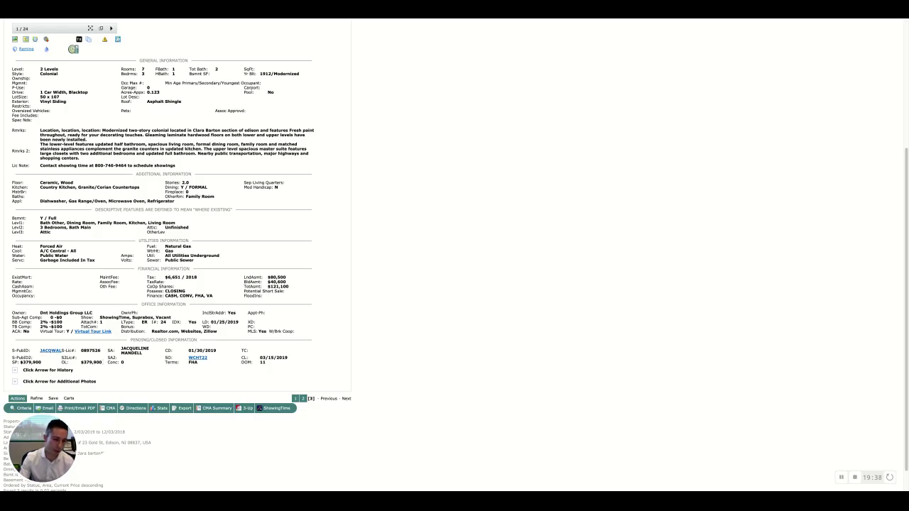
{"action": "scroll", "coordinate": [137, 369], "scroll_direction": "up", "scroll_amount": 5}
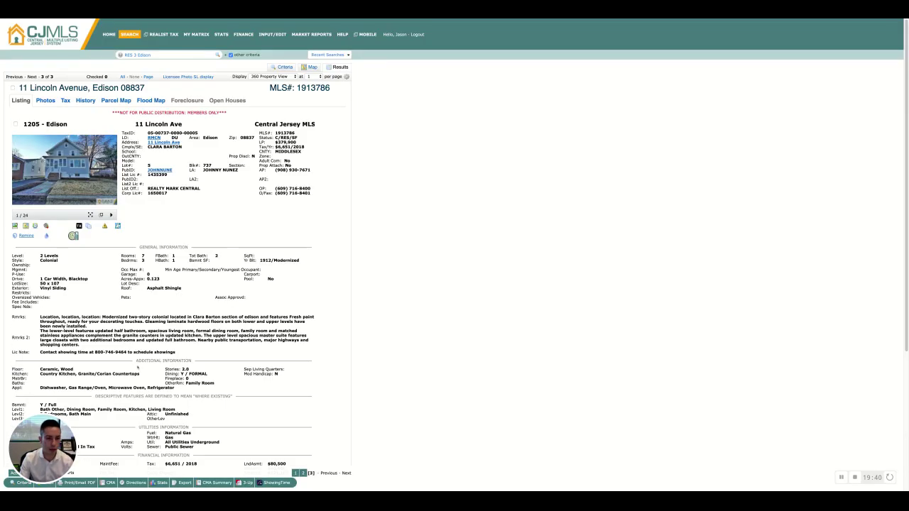
{"action": "scroll", "coordinate": [137, 367], "scroll_direction": "down", "scroll_amount": 5}
{"action": "left_click_drag", "start_coordinate": [271, 338], "coordinate": [240, 339]}
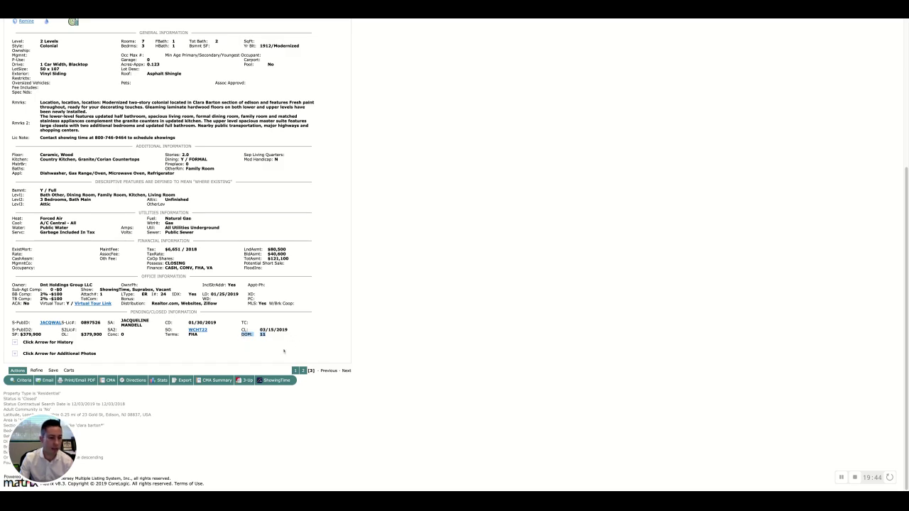
{"action": "scroll", "coordinate": [284, 349], "scroll_direction": "up", "scroll_amount": 5}
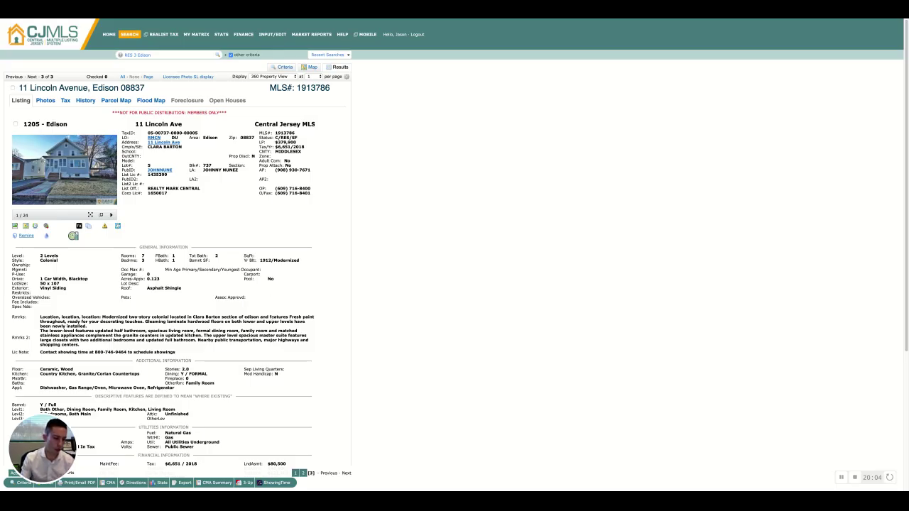
{"action": "scroll", "coordinate": [267, 344], "scroll_direction": "down", "scroll_amount": 5}
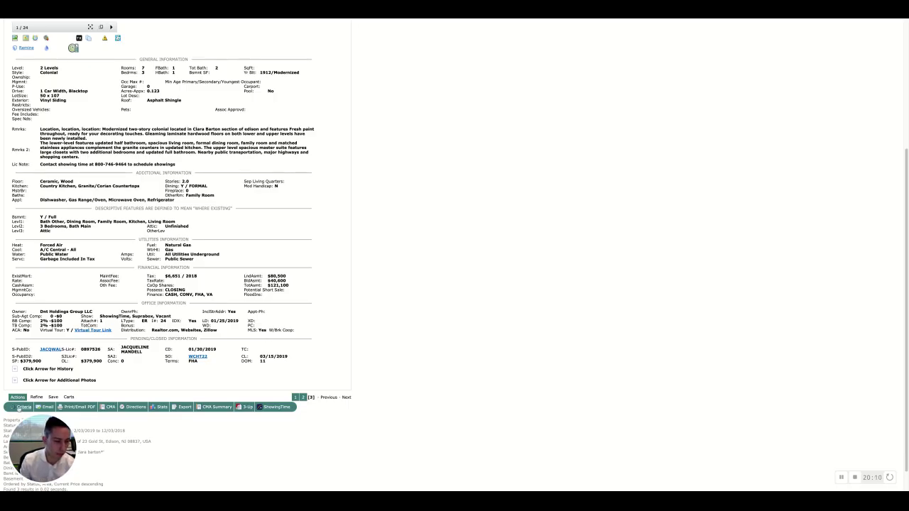
{"action": "left_click", "coordinate": [22, 406]}
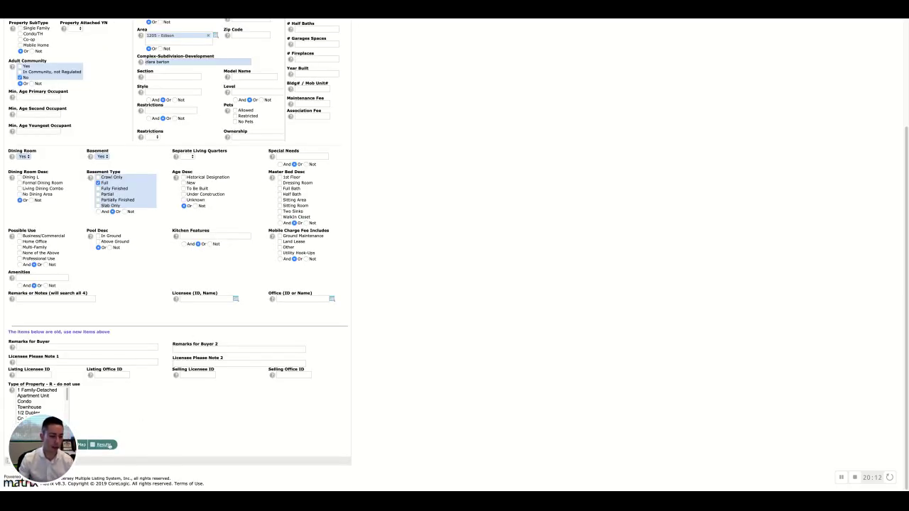
{"action": "left_click", "coordinate": [104, 445]}
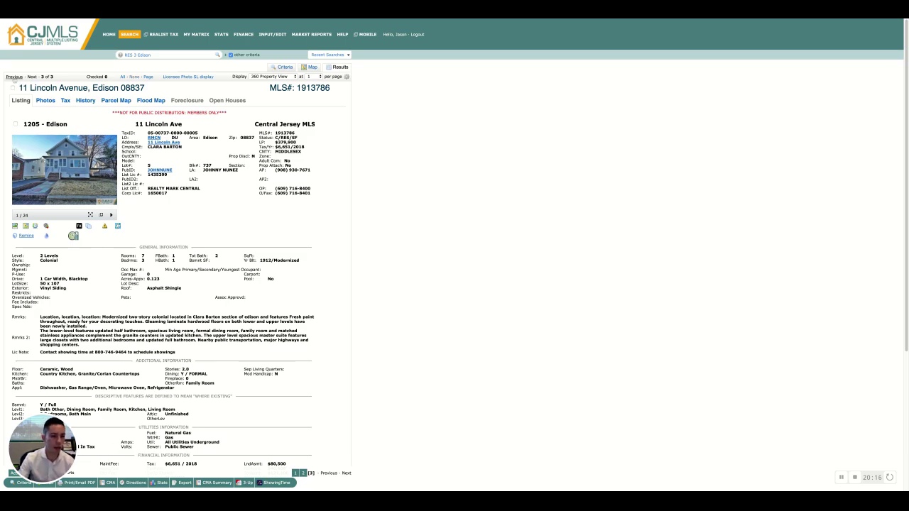
{"action": "left_click", "coordinate": [14, 77]}
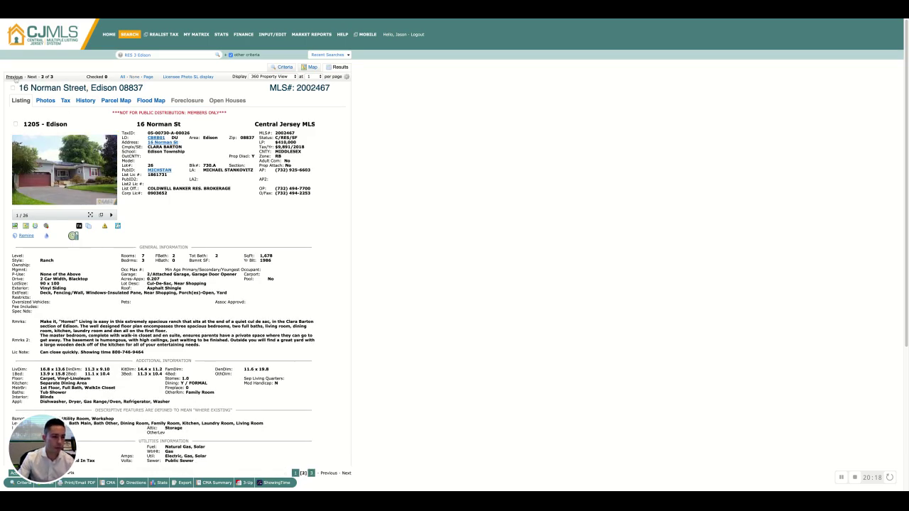
{"action": "left_click", "coordinate": [15, 77]}
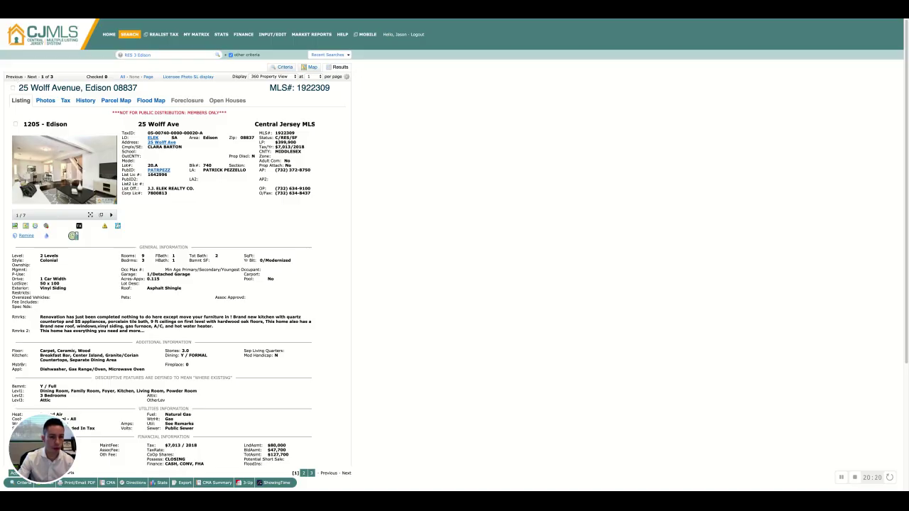
{"action": "left_click", "coordinate": [12, 88]}
{"action": "left_click", "coordinate": [31, 77]}
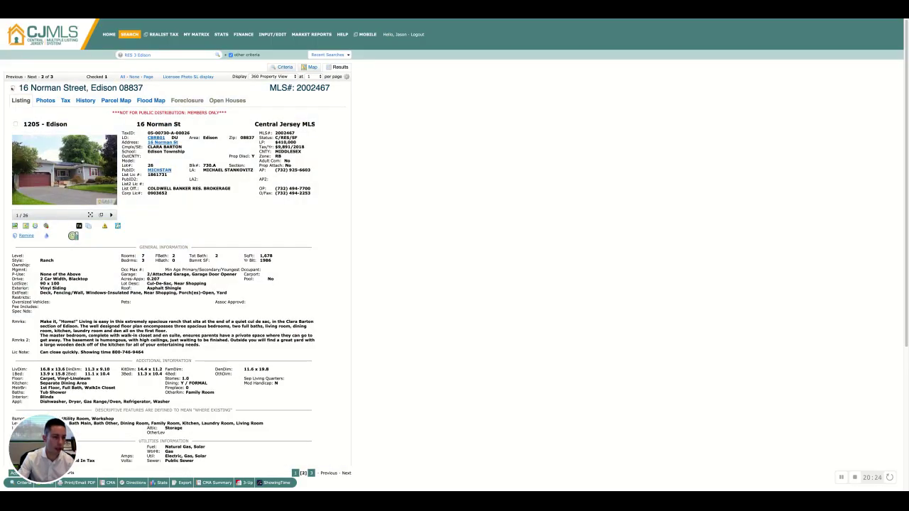
{"action": "left_click", "coordinate": [12, 88]}
{"action": "left_click", "coordinate": [33, 77]}
{"action": "left_click", "coordinate": [14, 77]}
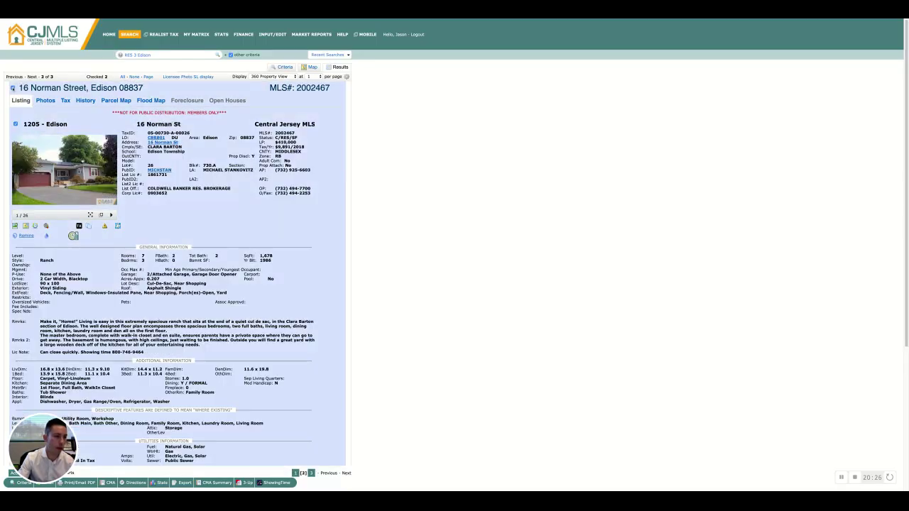
{"action": "left_click", "coordinate": [12, 88]}
{"action": "left_click", "coordinate": [32, 76]}
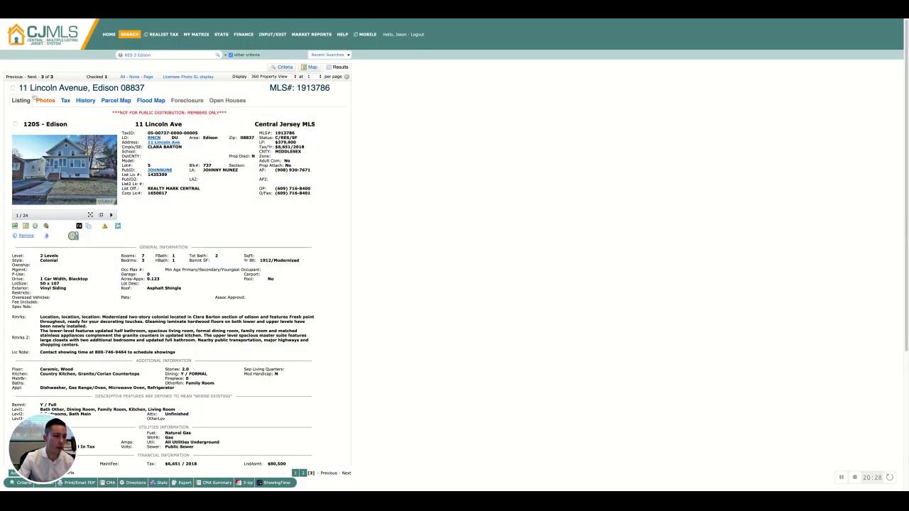
{"action": "left_click", "coordinate": [12, 88]}
{"action": "scroll", "coordinate": [114, 177], "scroll_direction": "down", "scroll_amount": 3}
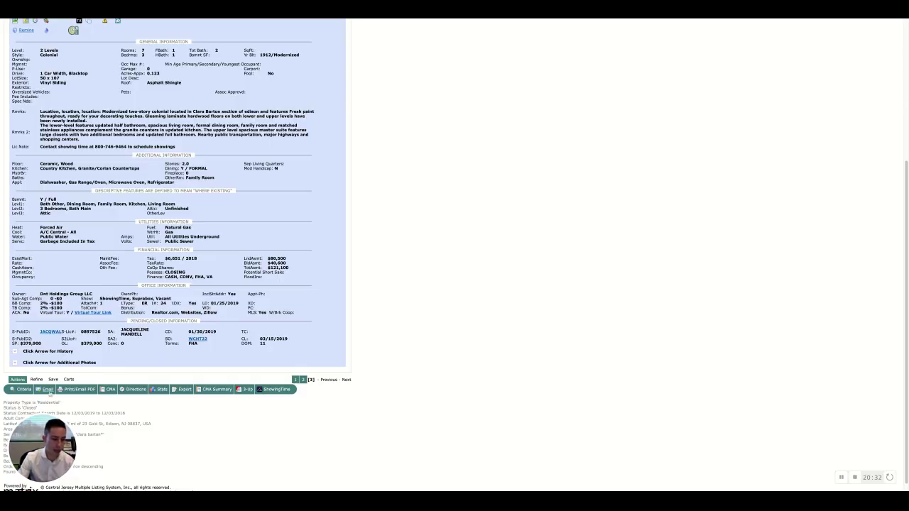
Step: Start an Email 2 Listings message for the checked comparables and click into Subject and Email Body
{"action": "left_click", "coordinate": [47, 390]}
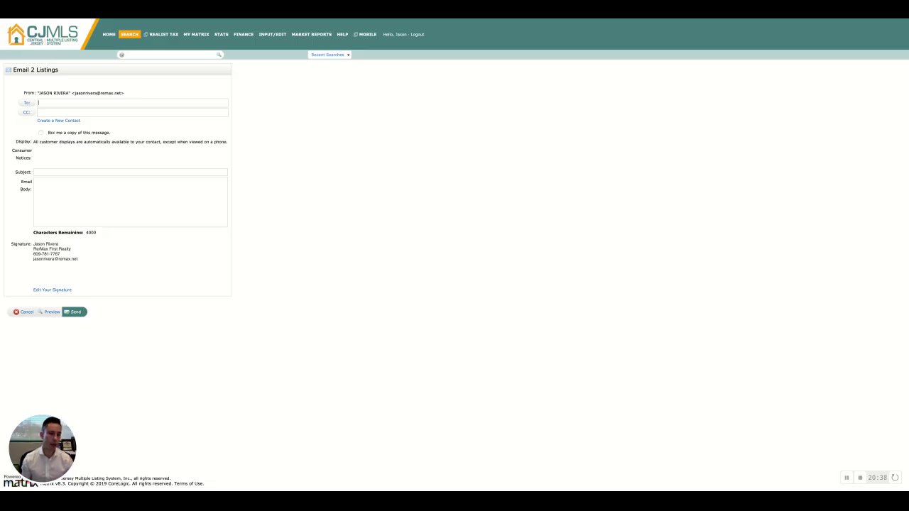
{"action": "left_click", "coordinate": [56, 173]}
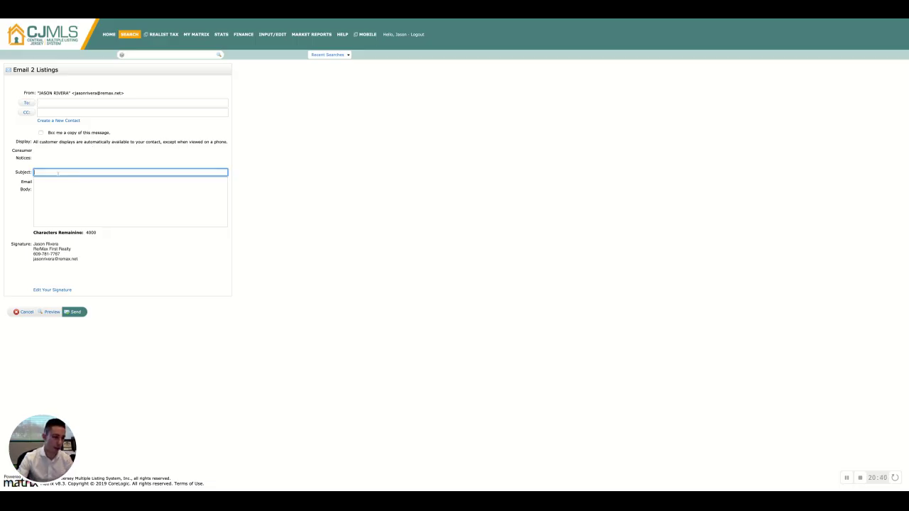
{"action": "left_click", "coordinate": [191, 203]}
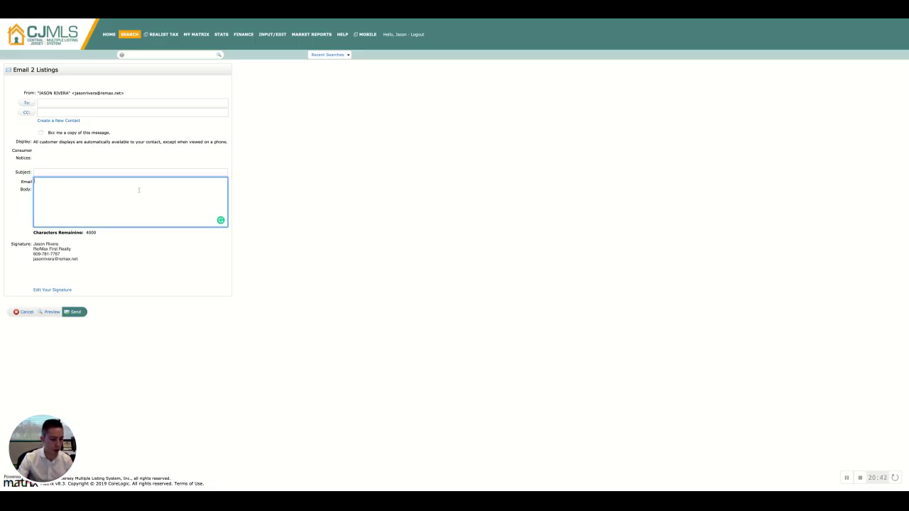